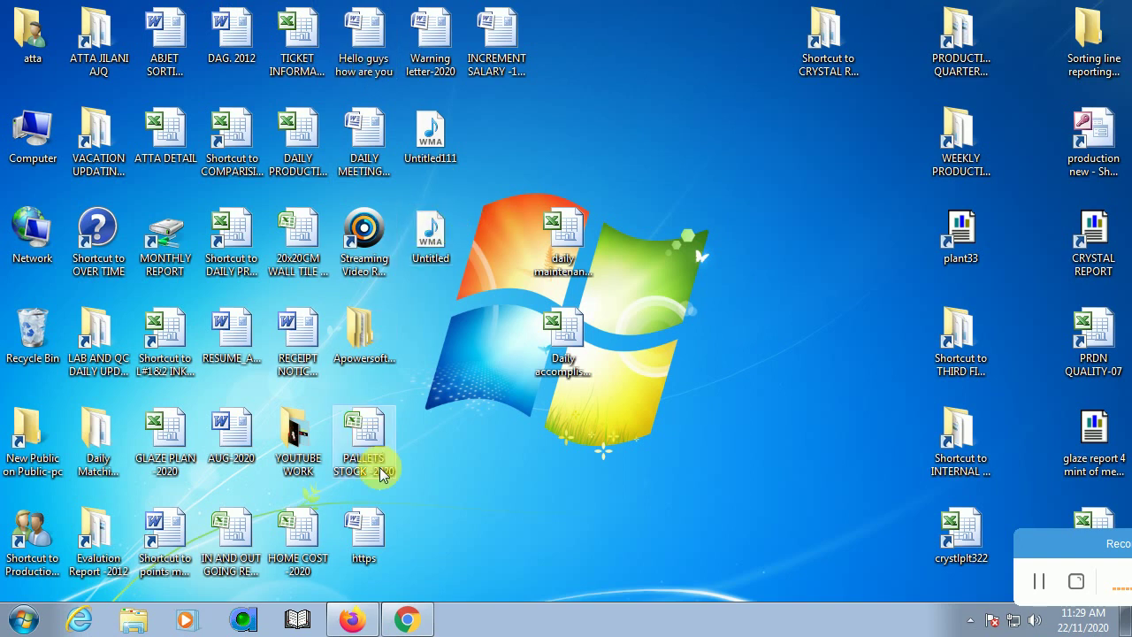
# Switch to Chrome, open the YouTube library and look through its Watch later, Playlists and Liked videos sections
pyautogui.click(407, 619)
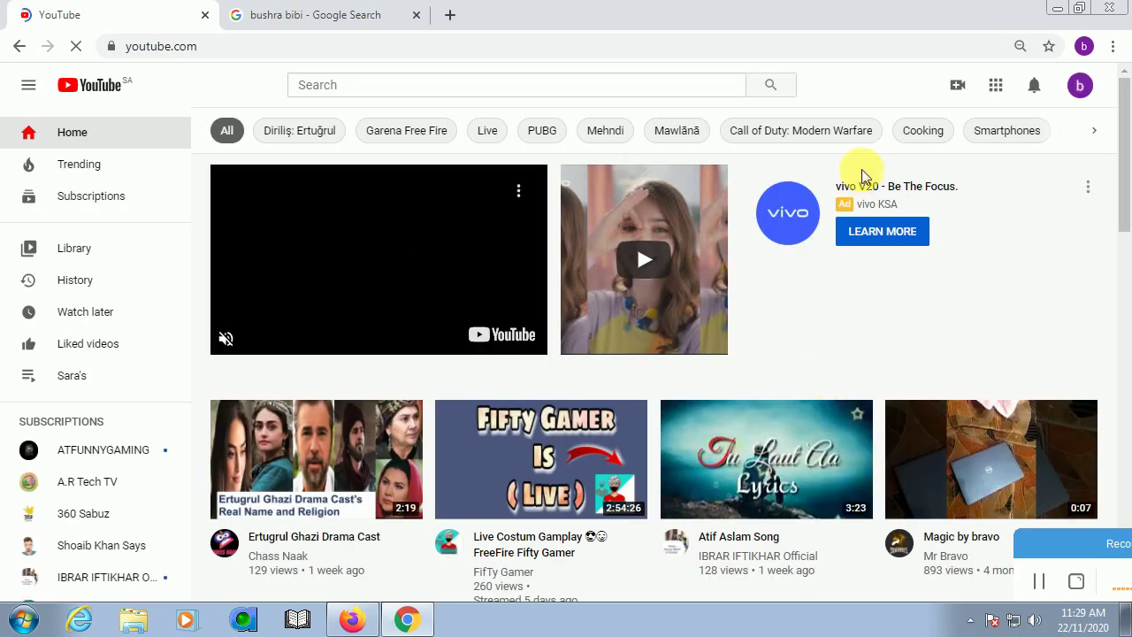
pyautogui.click(67, 250)
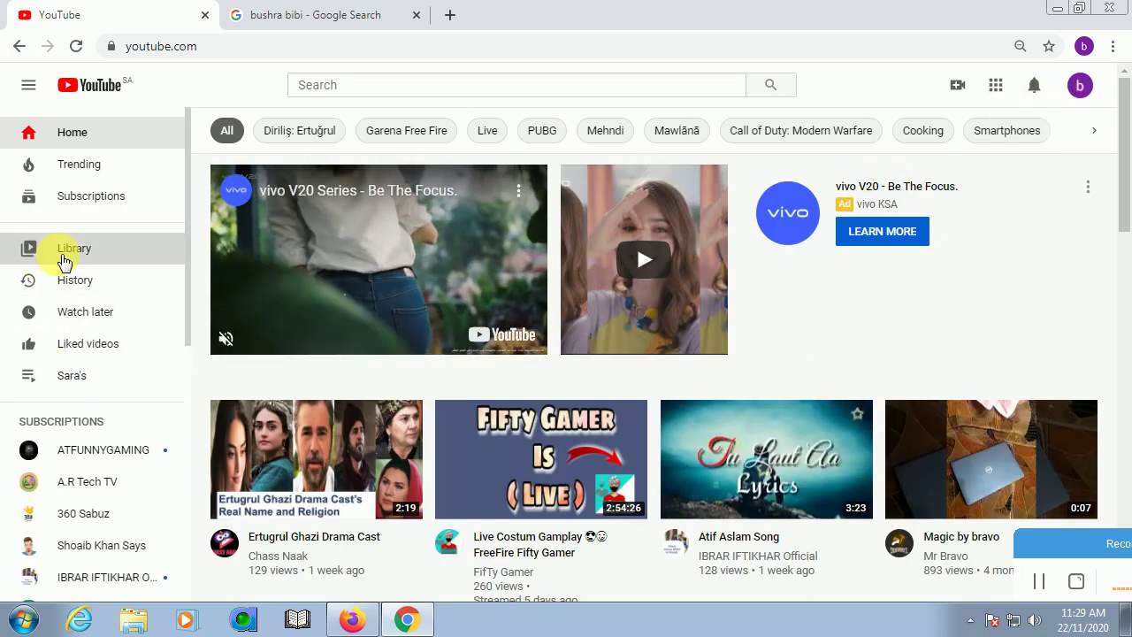
pyautogui.scroll(-7, 480, 349)
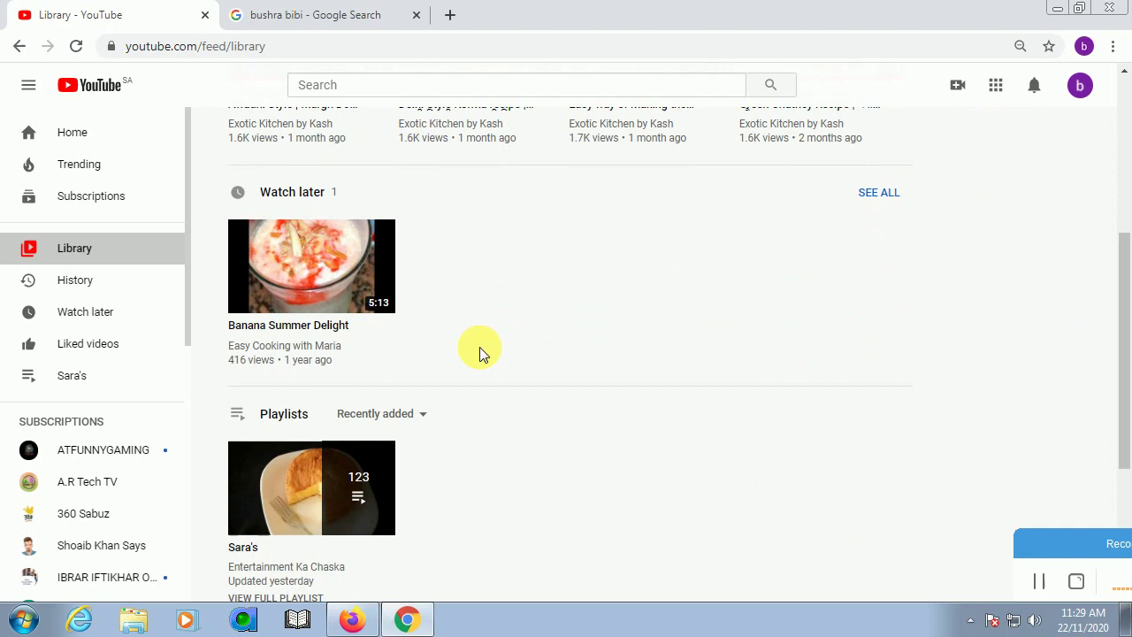
pyautogui.scroll(7, 478, 348)
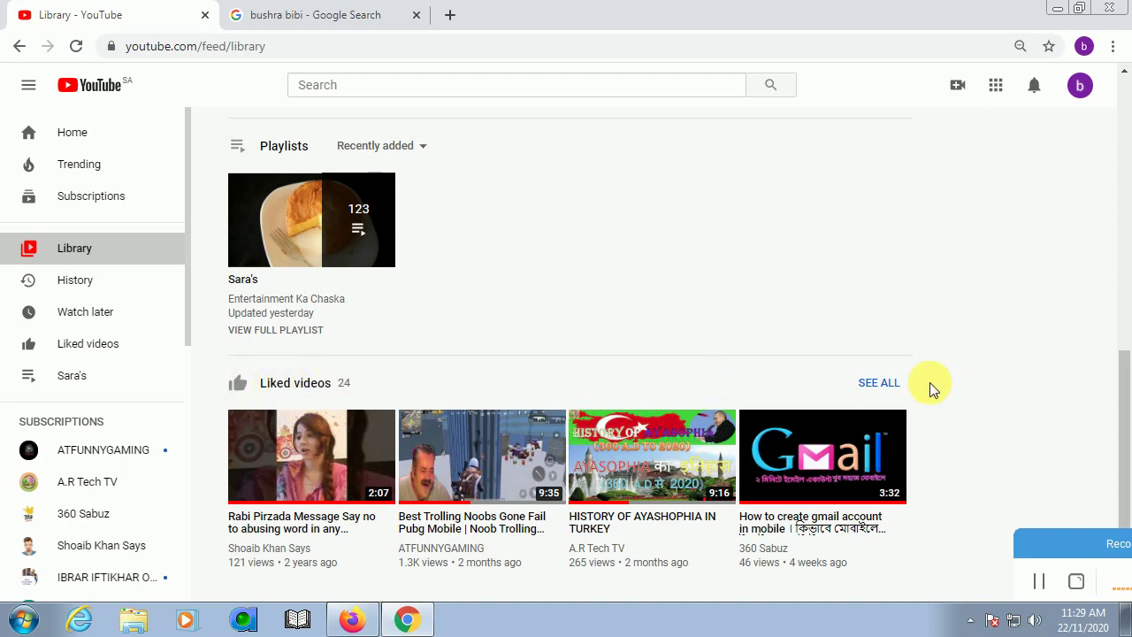
pyautogui.scroll(2, 924, 385)
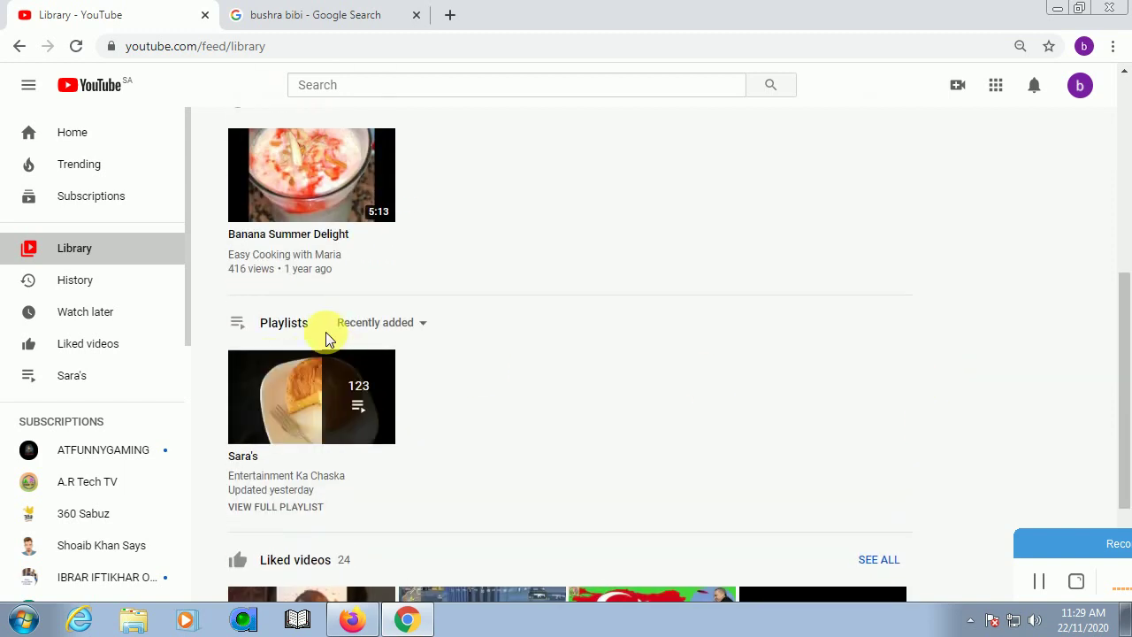
pyautogui.scroll(3, 737, 339)
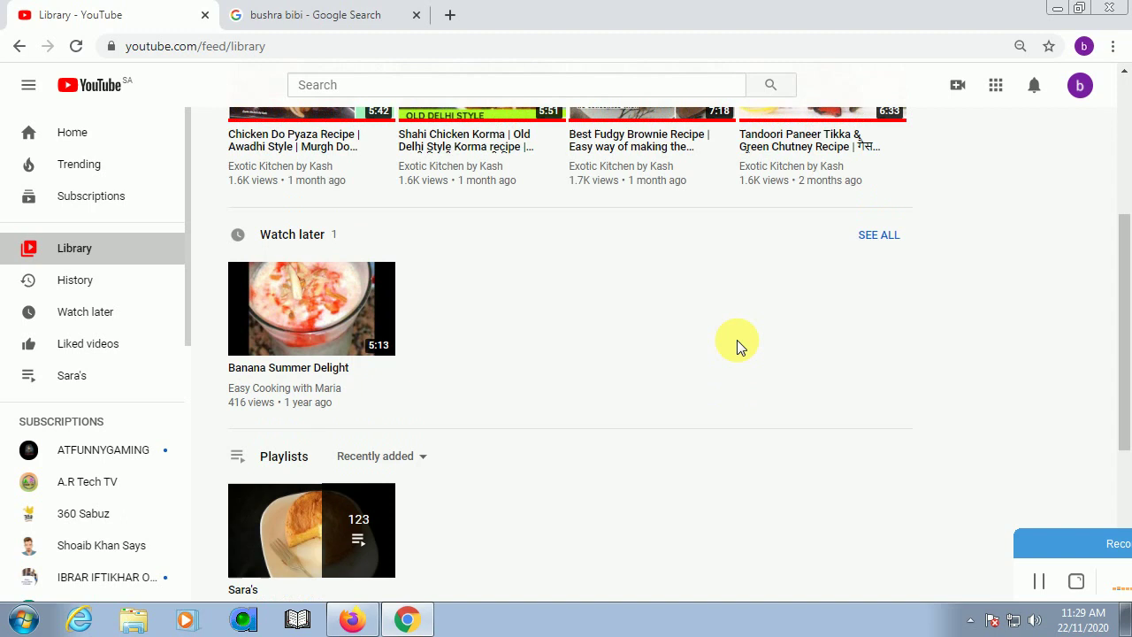
pyautogui.scroll(-4, 743, 398)
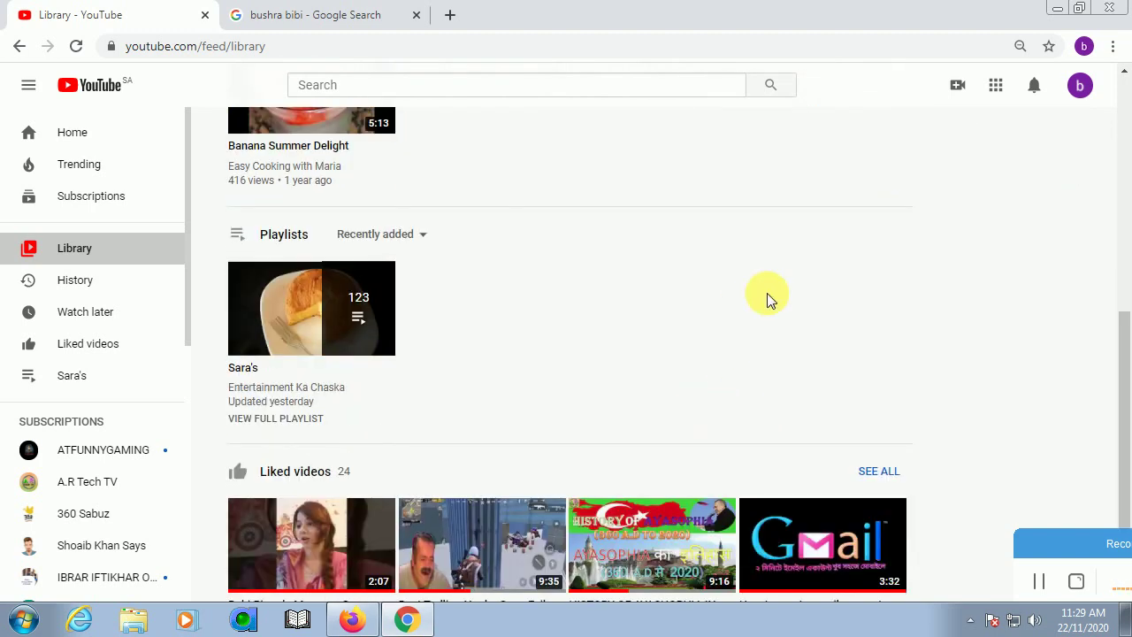
pyautogui.scroll(-1, 911, 283)
# Open the Google Account management page from YouTube and go to its Data & personalization section
pyautogui.click(1080, 85)
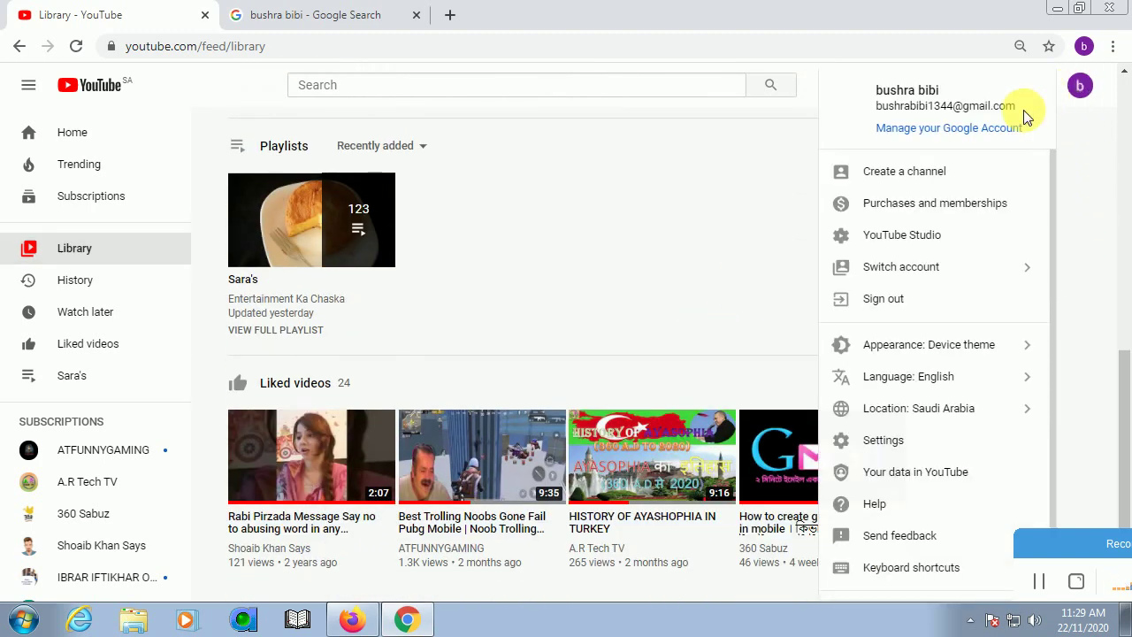
pyautogui.click(979, 129)
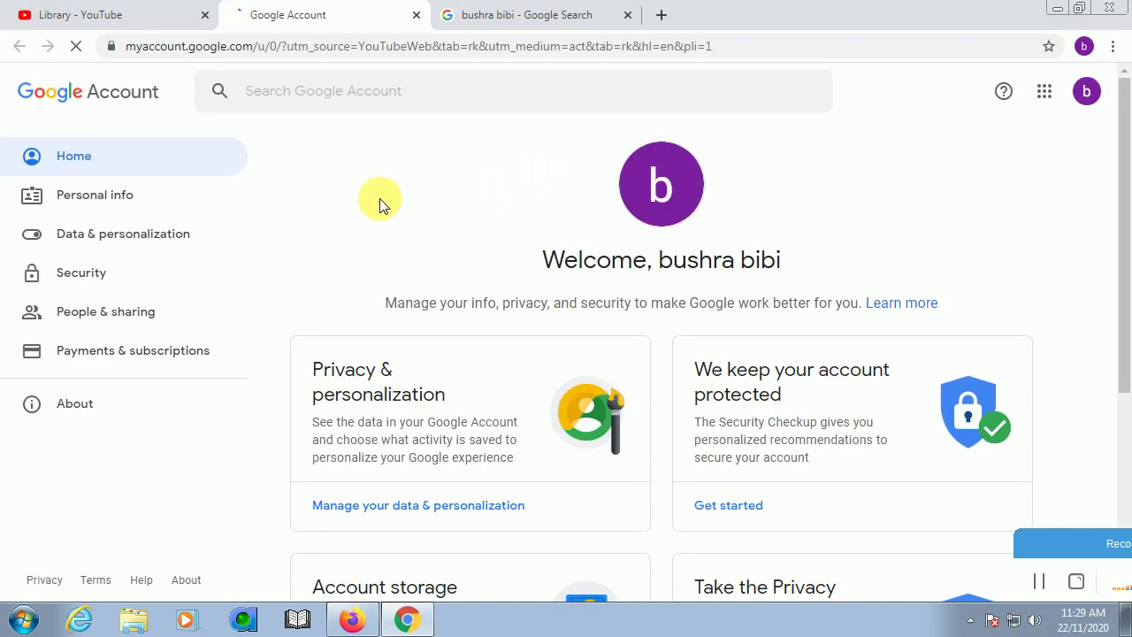
pyautogui.click(140, 237)
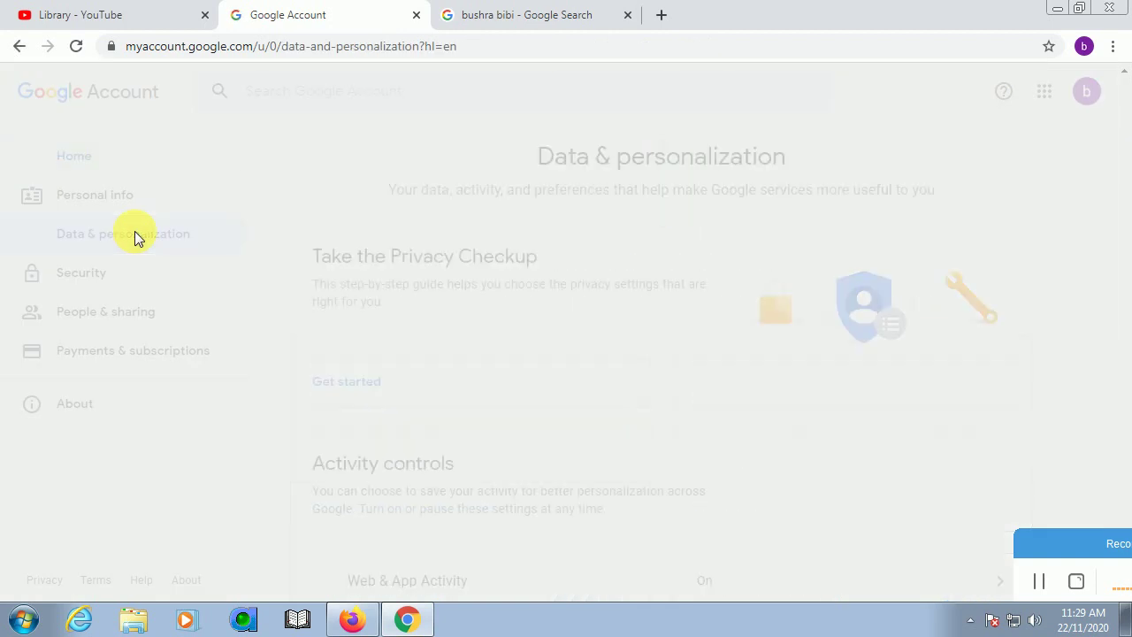
# Look through the Data & personalization page, from the activity controls and account storage to the business features
pyautogui.scroll(-2, 516, 292)
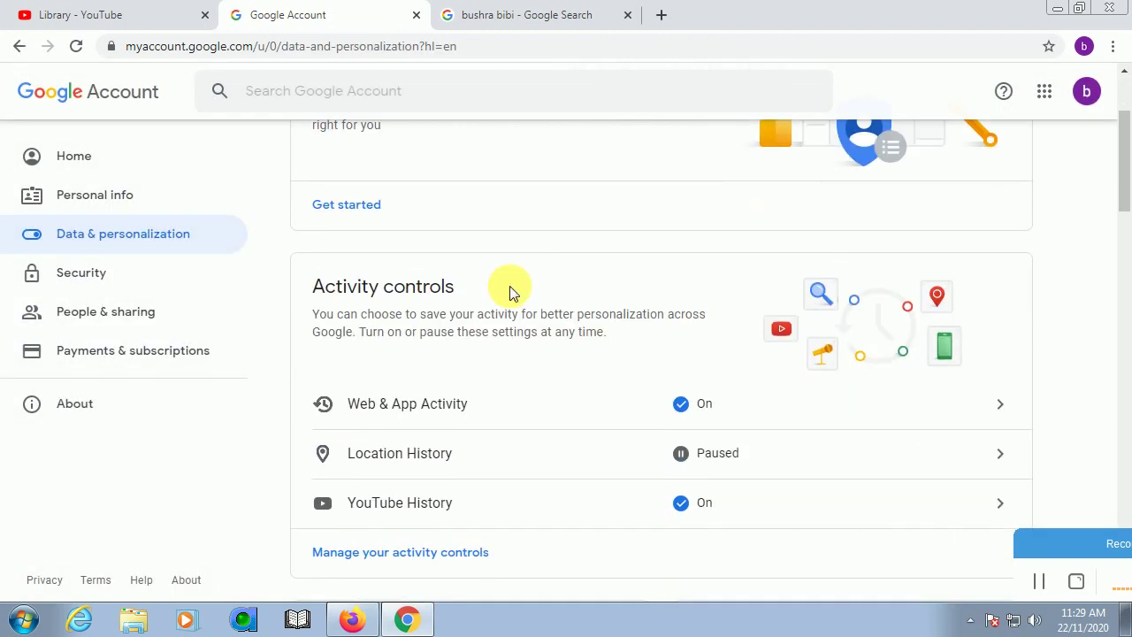
pyautogui.scroll(-5, 510, 286)
pyautogui.scroll(-3, 516, 292)
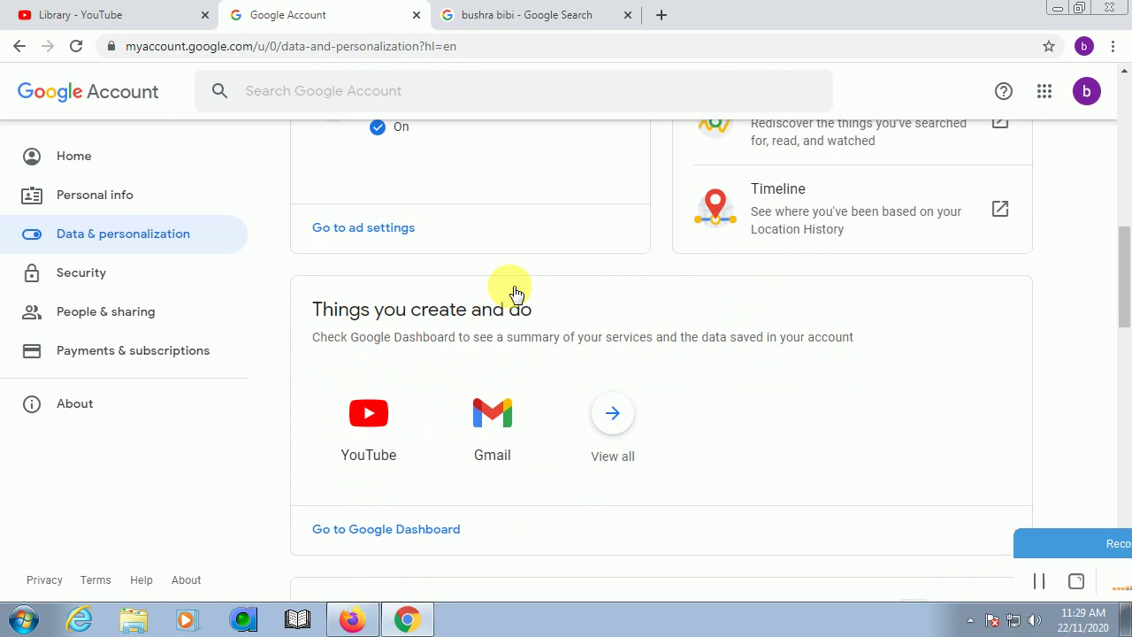
pyautogui.scroll(6, 515, 292)
pyautogui.scroll(3, 345, 288)
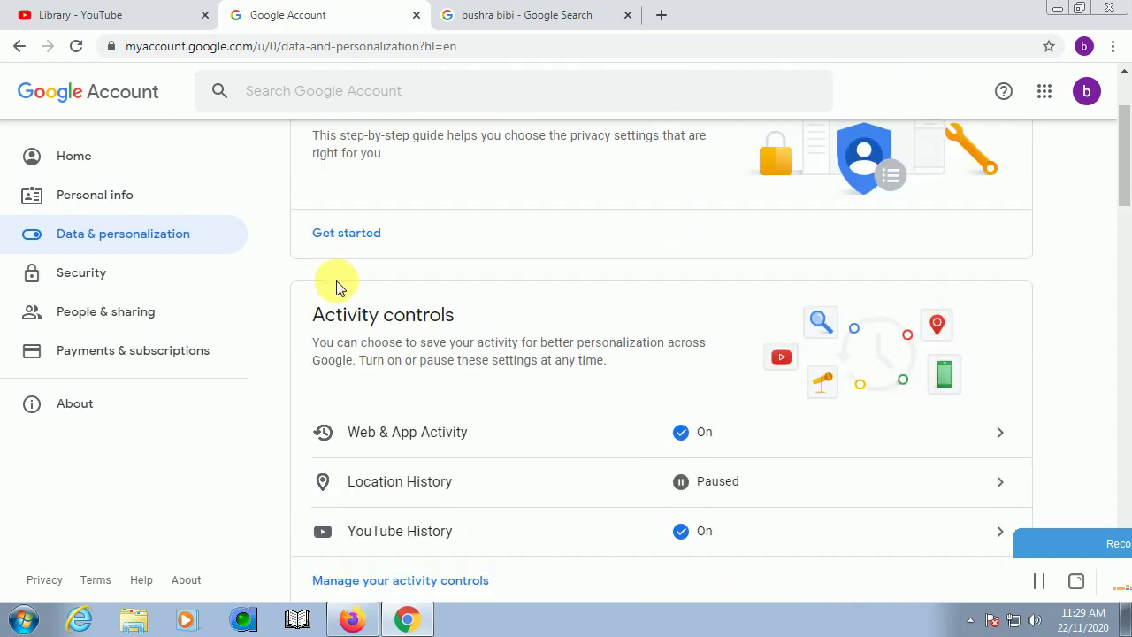
pyautogui.scroll(-10, 352, 290)
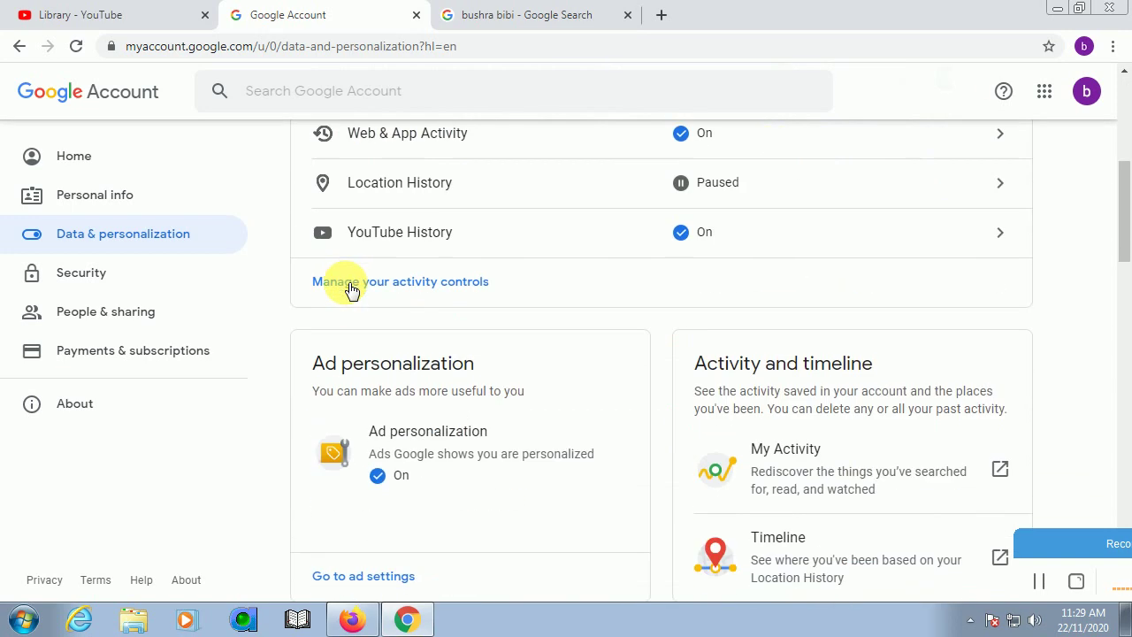
pyautogui.scroll(-2, 285, 289)
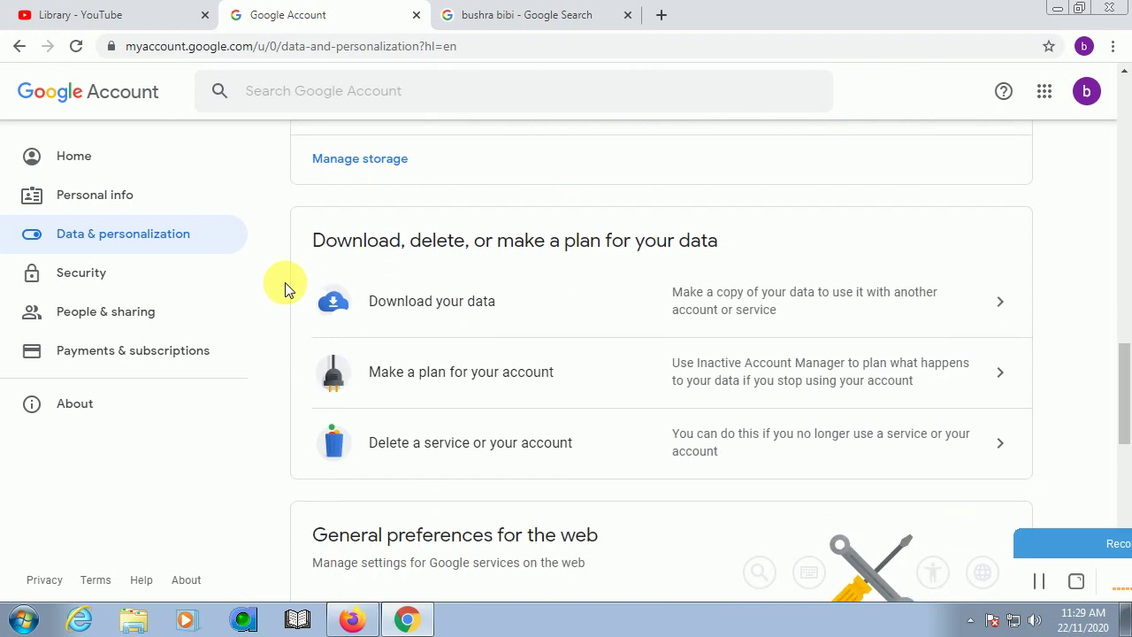
pyautogui.scroll(1, 285, 289)
pyautogui.scroll(1, 301, 290)
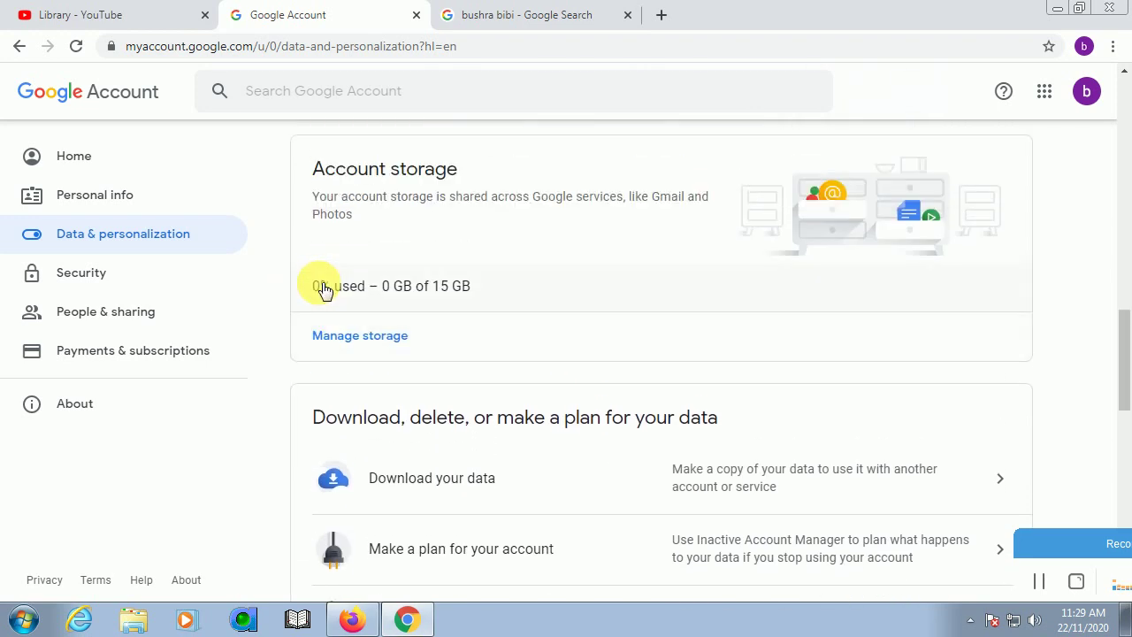
pyautogui.scroll(-10, 324, 290)
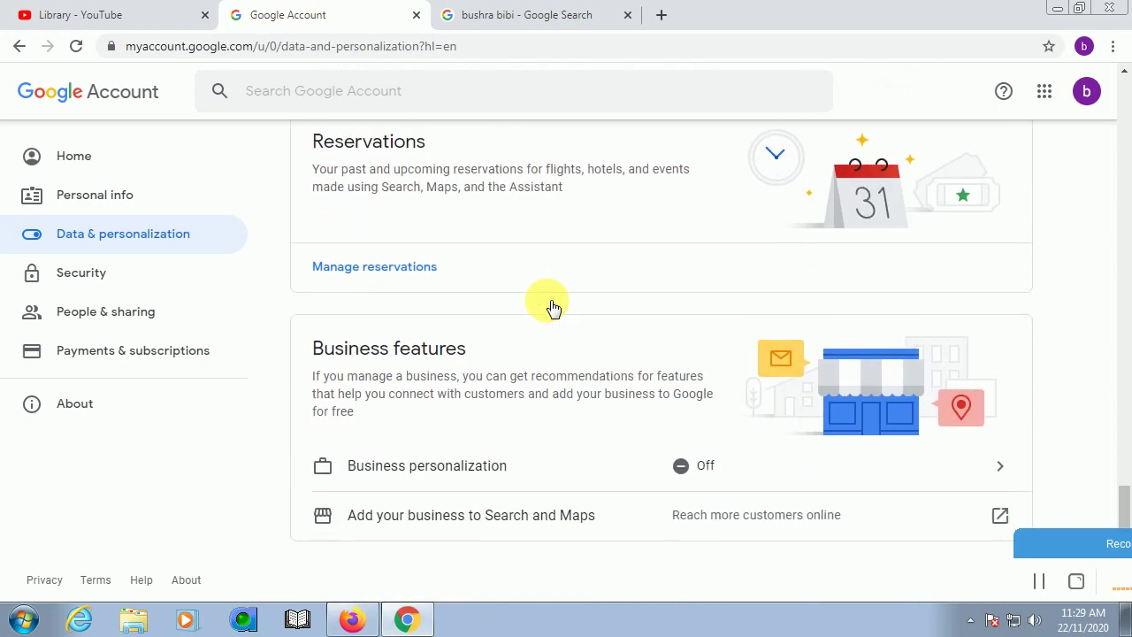
pyautogui.scroll(8, 544, 324)
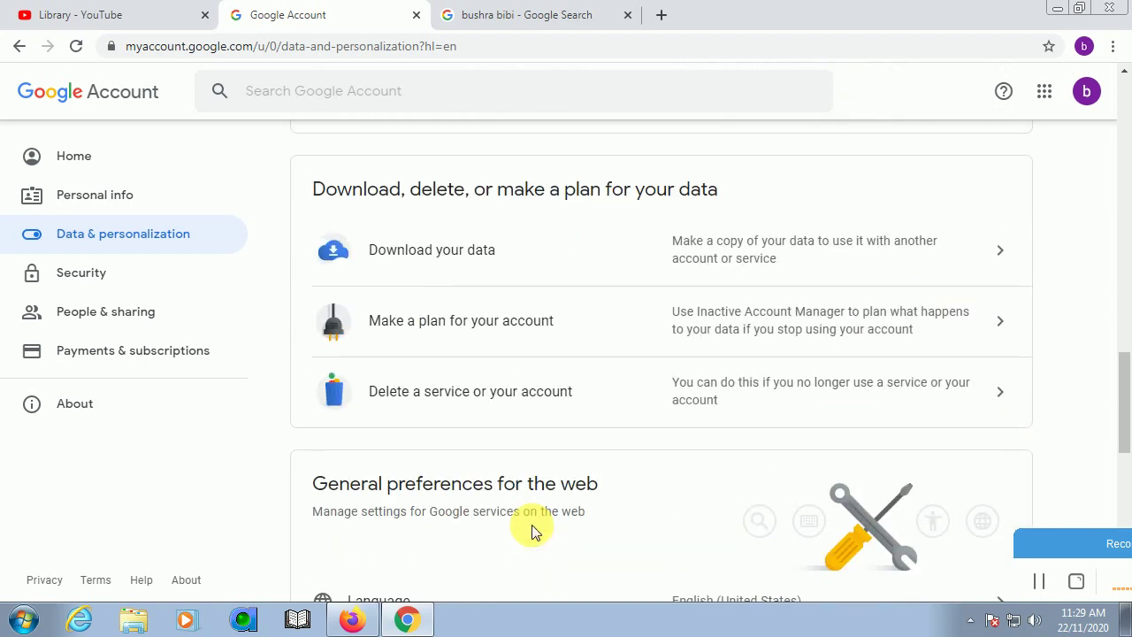
pyautogui.scroll(3, 532, 531)
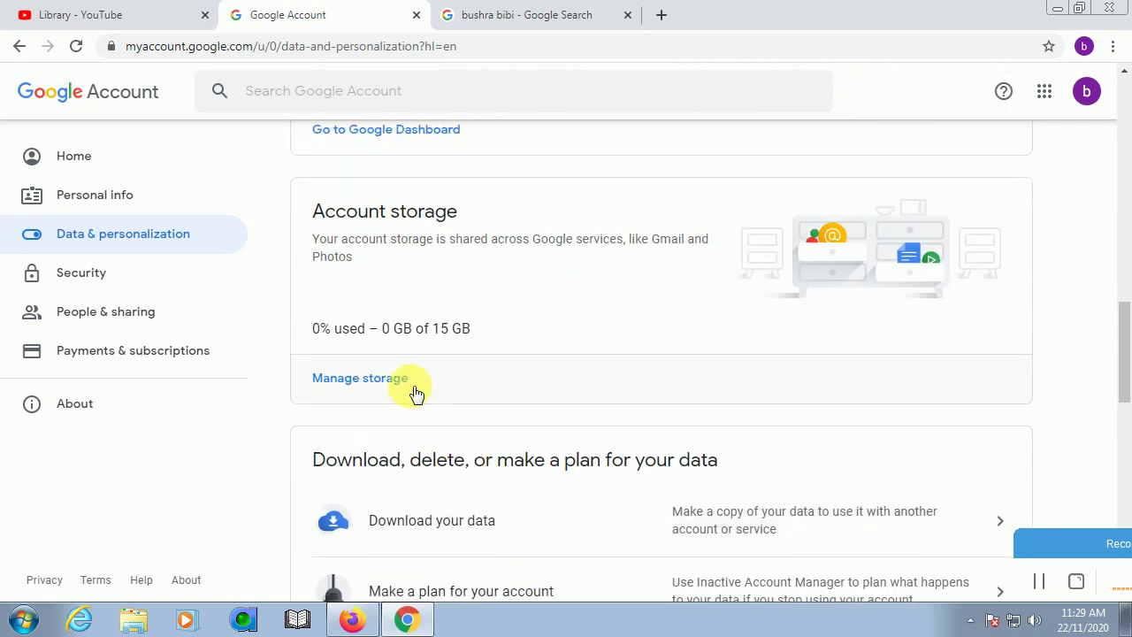
pyautogui.scroll(7, 416, 394)
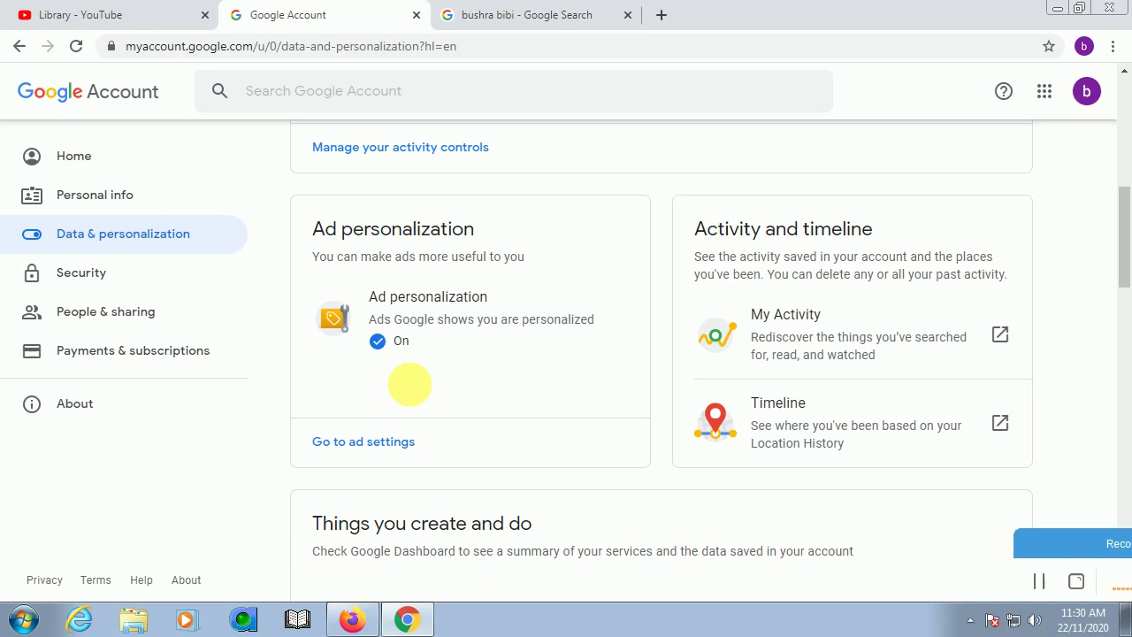
pyautogui.scroll(3, 526, 424)
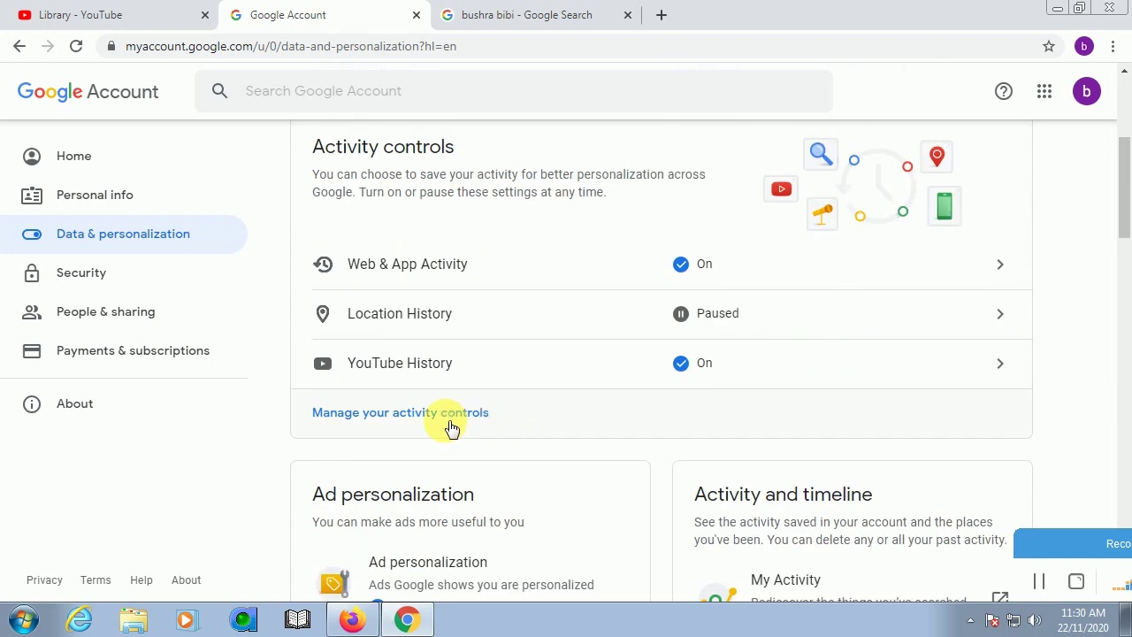
# Open the activity controls management page and review the Web & App Activity and Location History settings
pyautogui.click(451, 430)
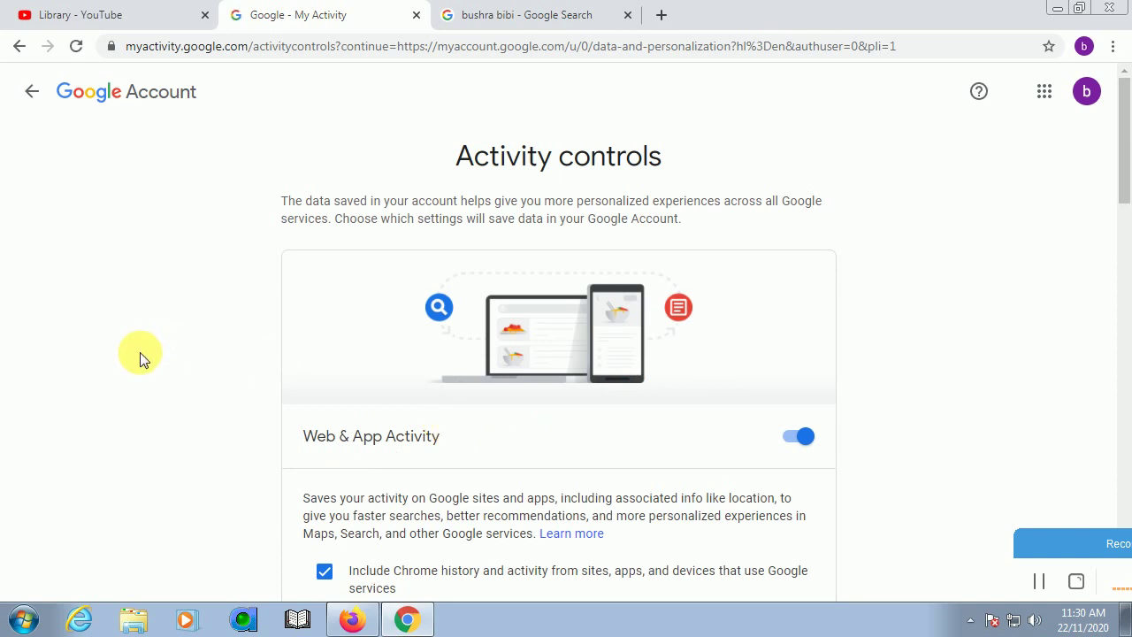
pyautogui.scroll(-1, 140, 352)
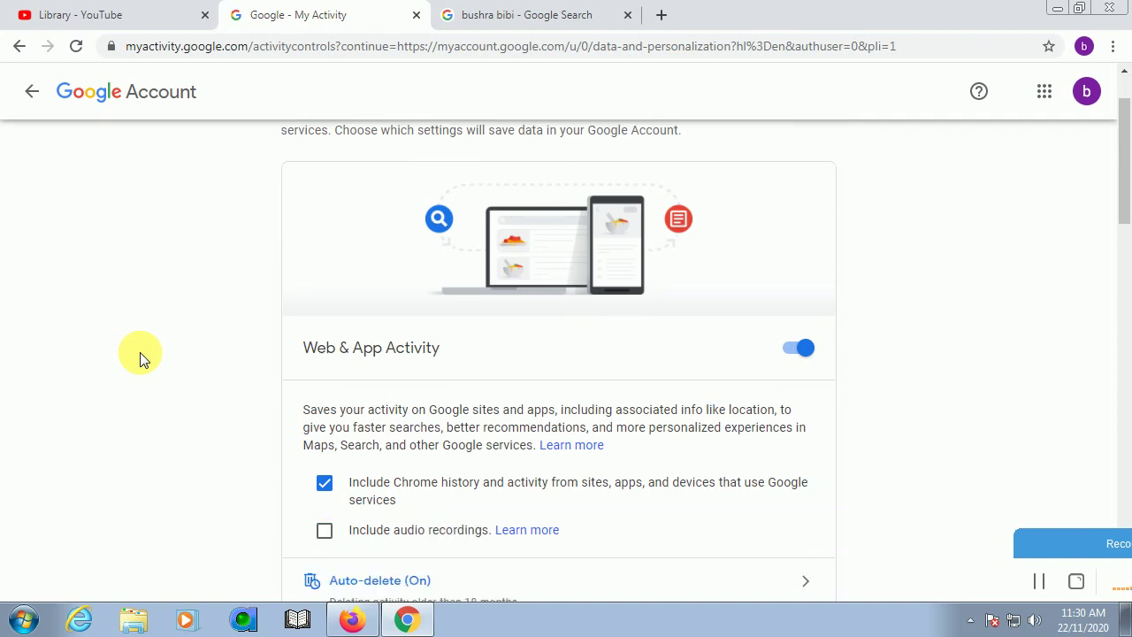
pyautogui.scroll(1, 161, 376)
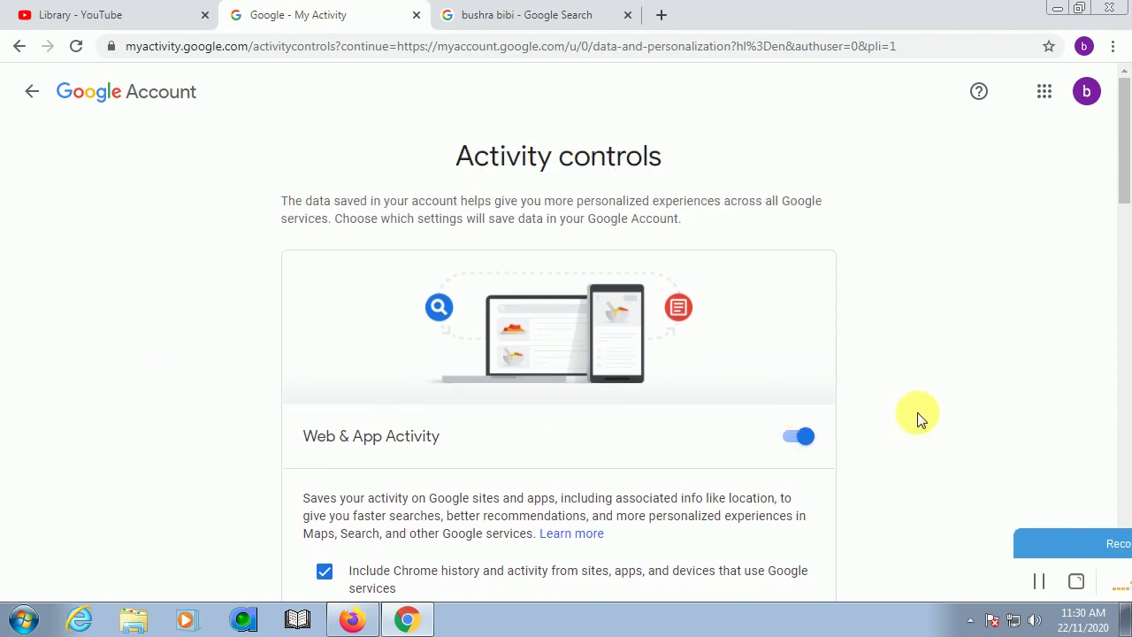
pyautogui.scroll(-2, 955, 430)
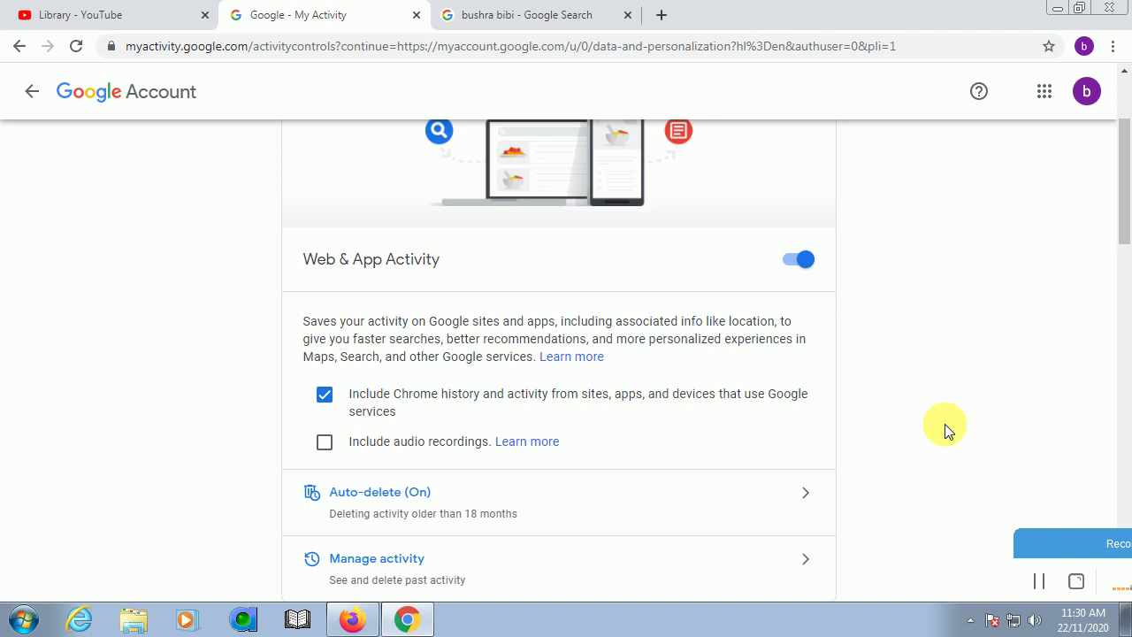
pyautogui.scroll(-1, 945, 431)
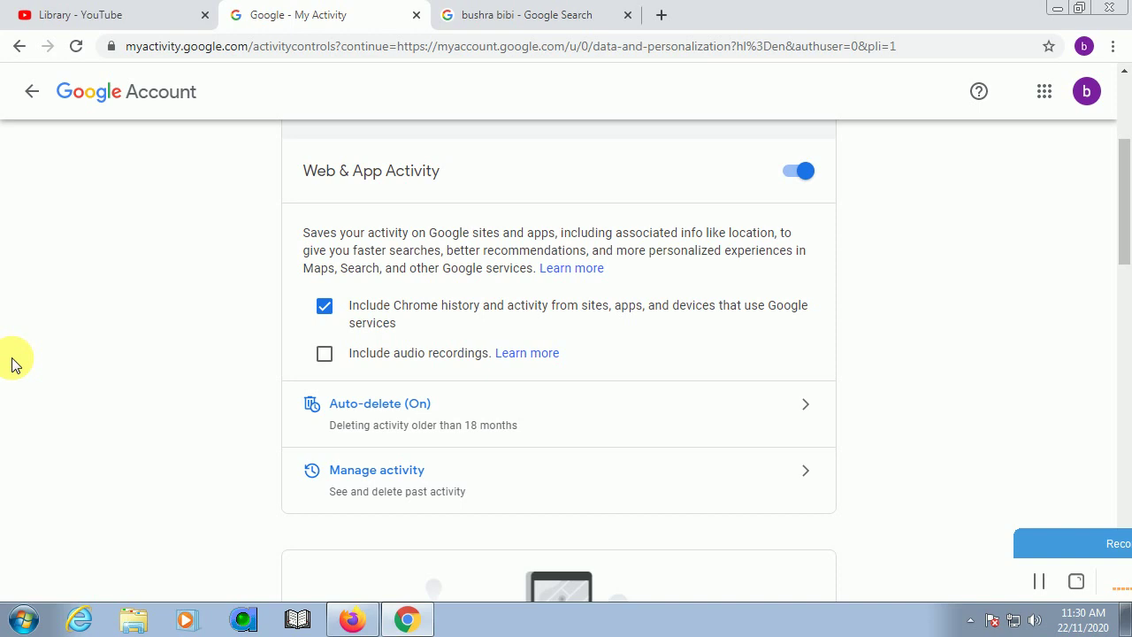
pyautogui.scroll(-1, 35, 385)
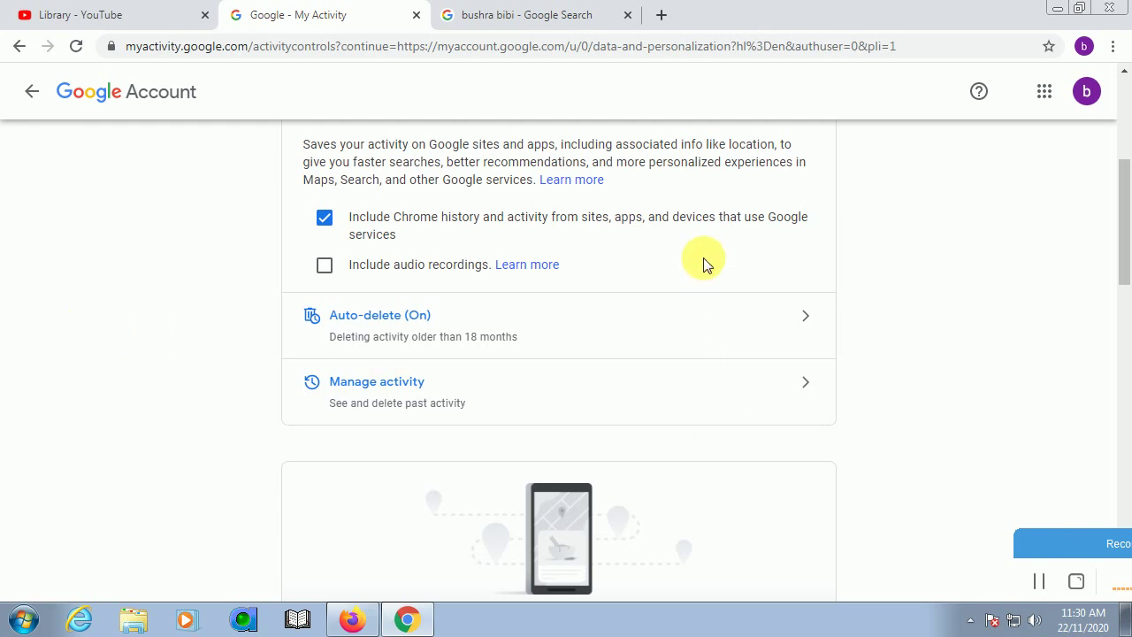
pyautogui.scroll(-2, 561, 380)
pyautogui.scroll(-1, 500, 451)
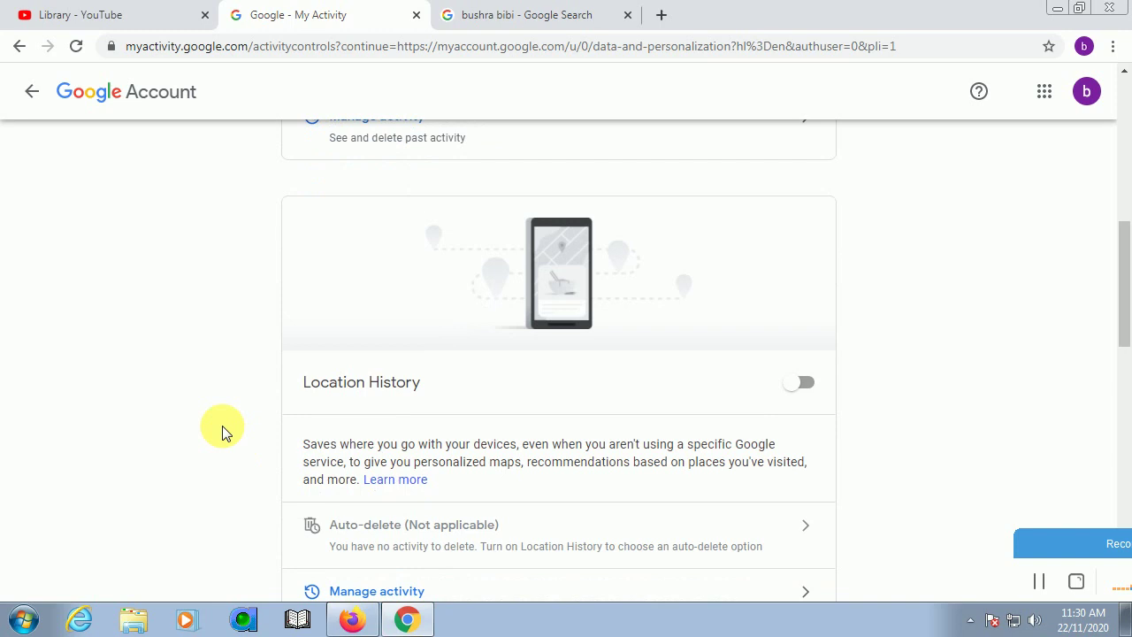
pyautogui.scroll(-2, 186, 404)
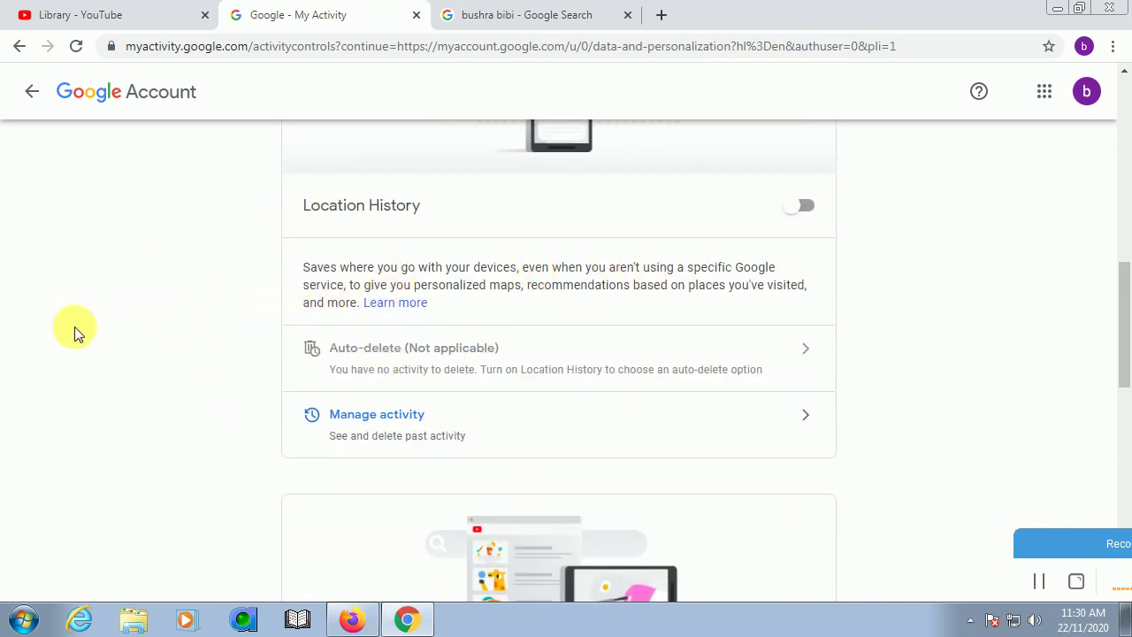
pyautogui.scroll(-1, 75, 334)
pyautogui.scroll(-1, 75, 333)
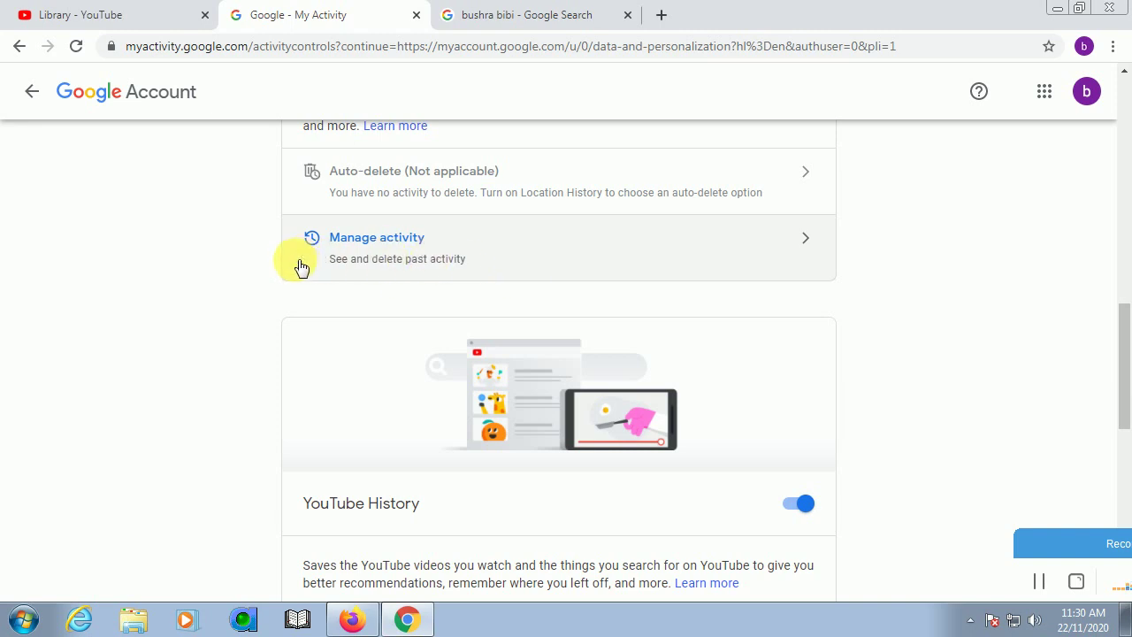
pyautogui.scroll(3, 404, 203)
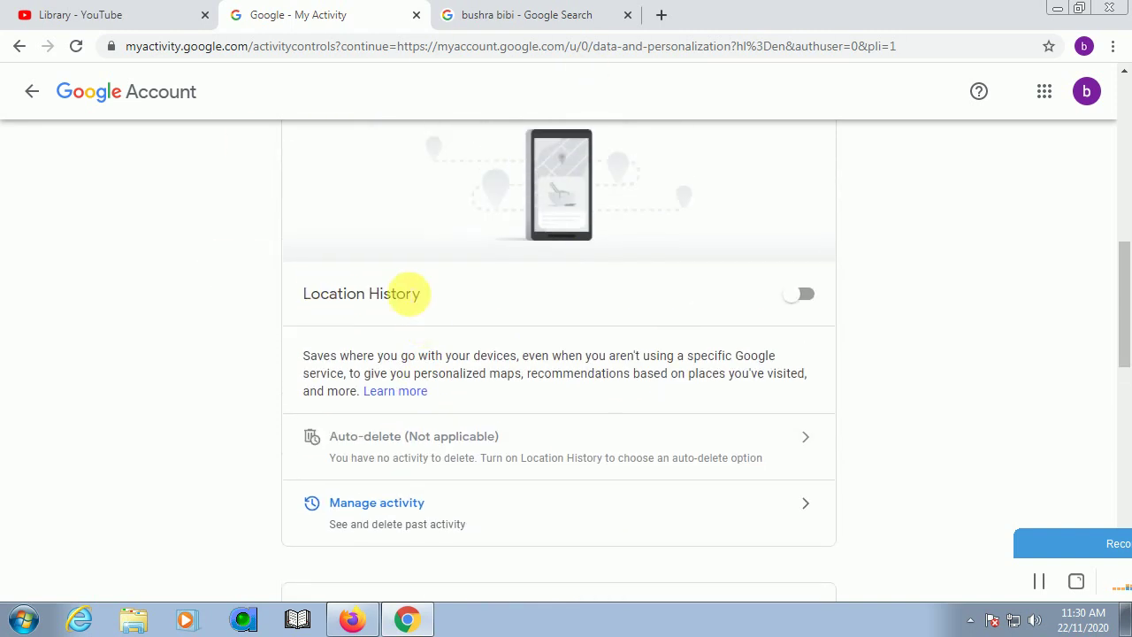
pyautogui.scroll(-1, 404, 292)
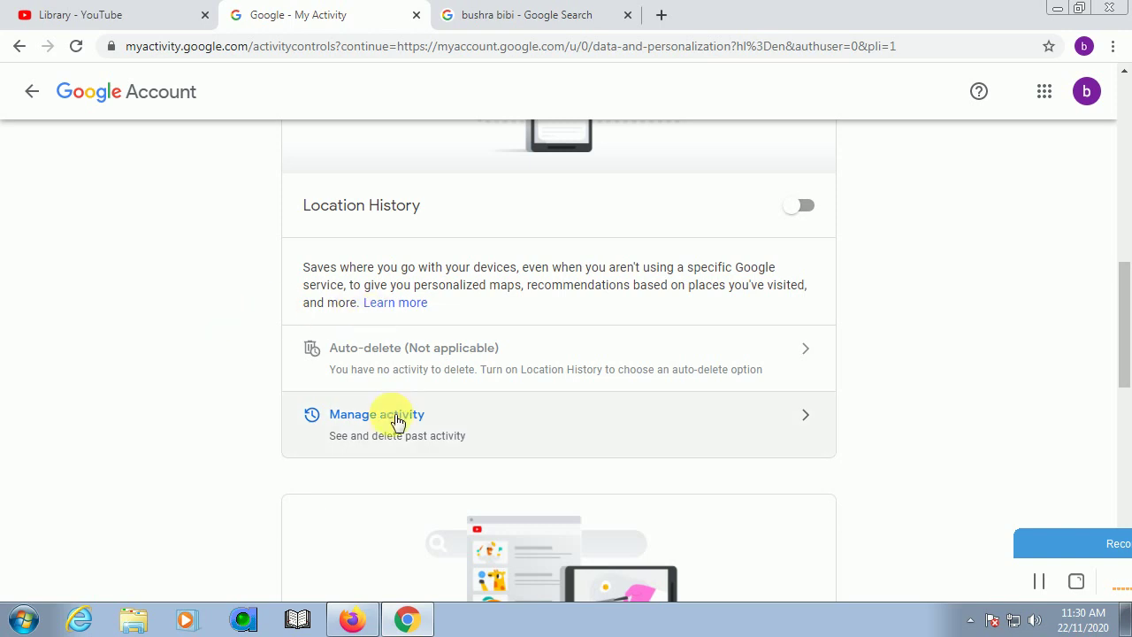
# Open the activity management page for YouTube History and bring up its list of saved activity
pyautogui.scroll(-4, 316, 362)
pyautogui.scroll(-2, 316, 358)
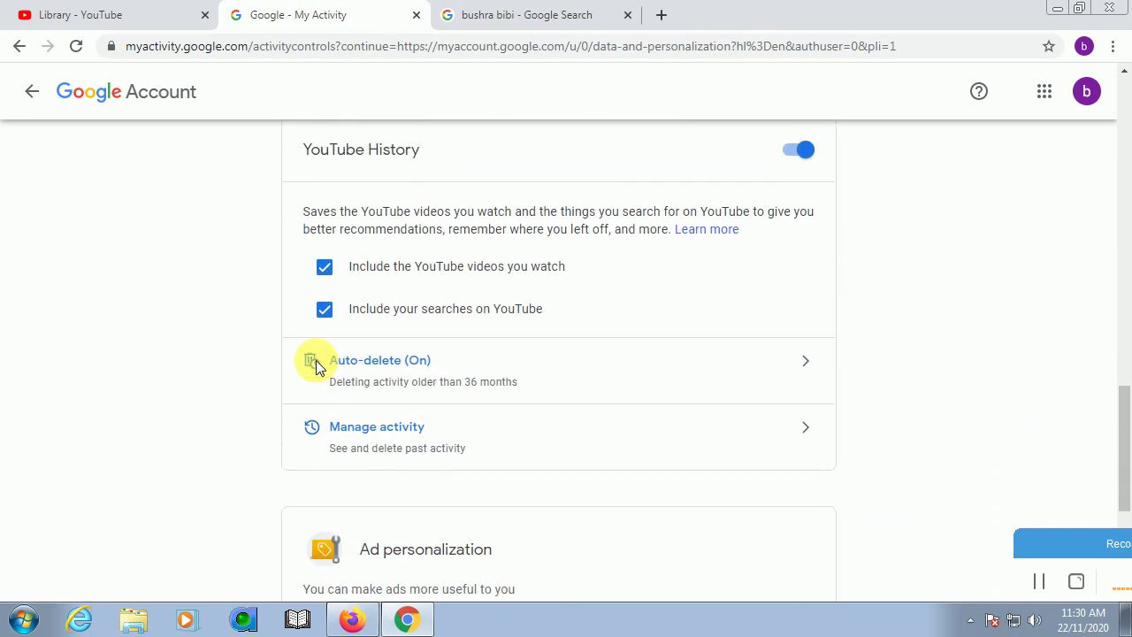
pyautogui.click(394, 432)
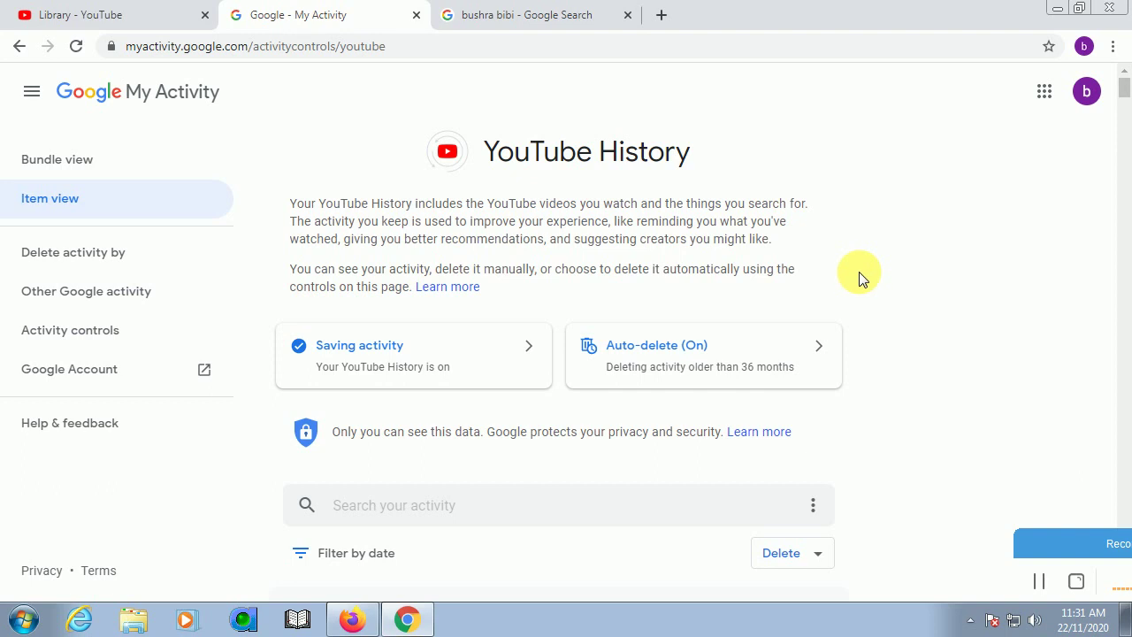
pyautogui.scroll(-2, 859, 272)
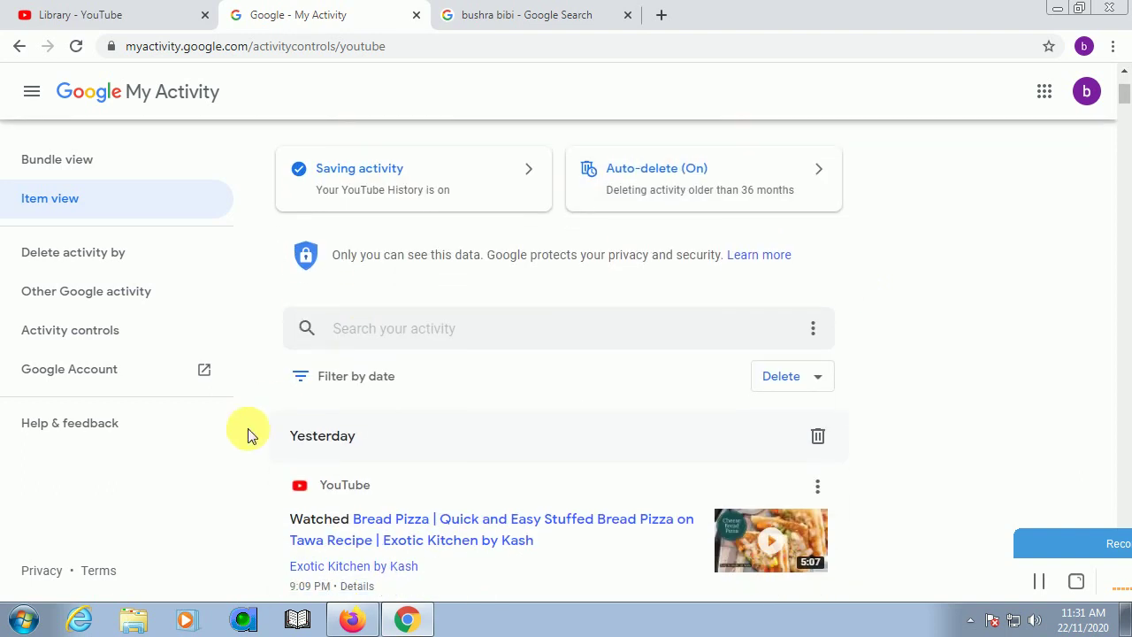
# Look through the list of watched videos saved in the YouTube History
pyautogui.scroll(-2, 517, 469)
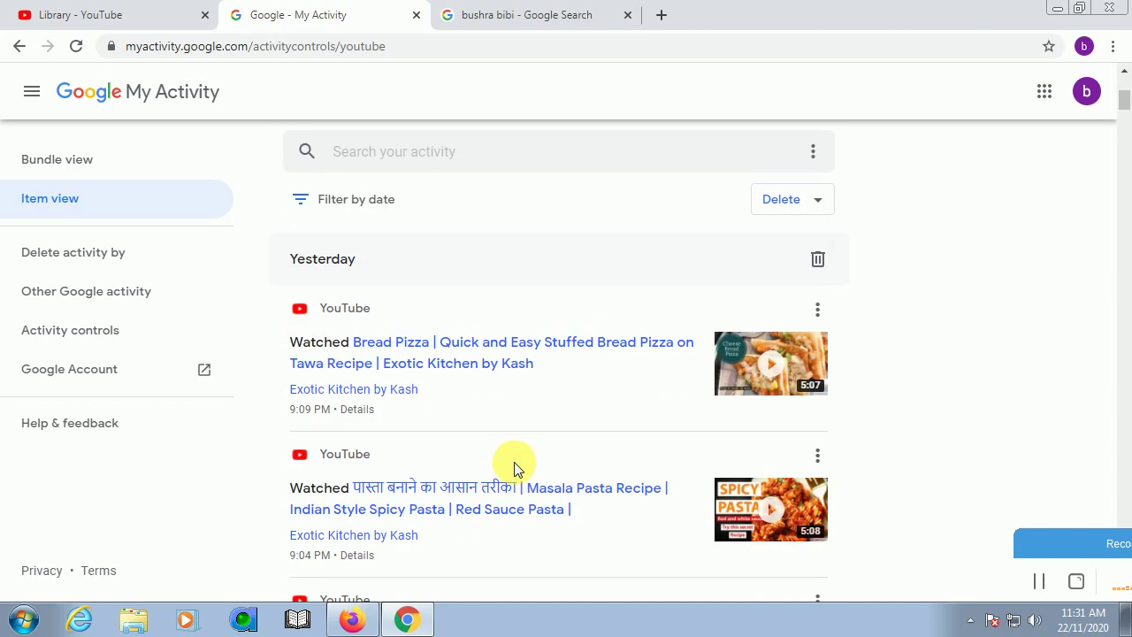
pyautogui.scroll(-7, 517, 469)
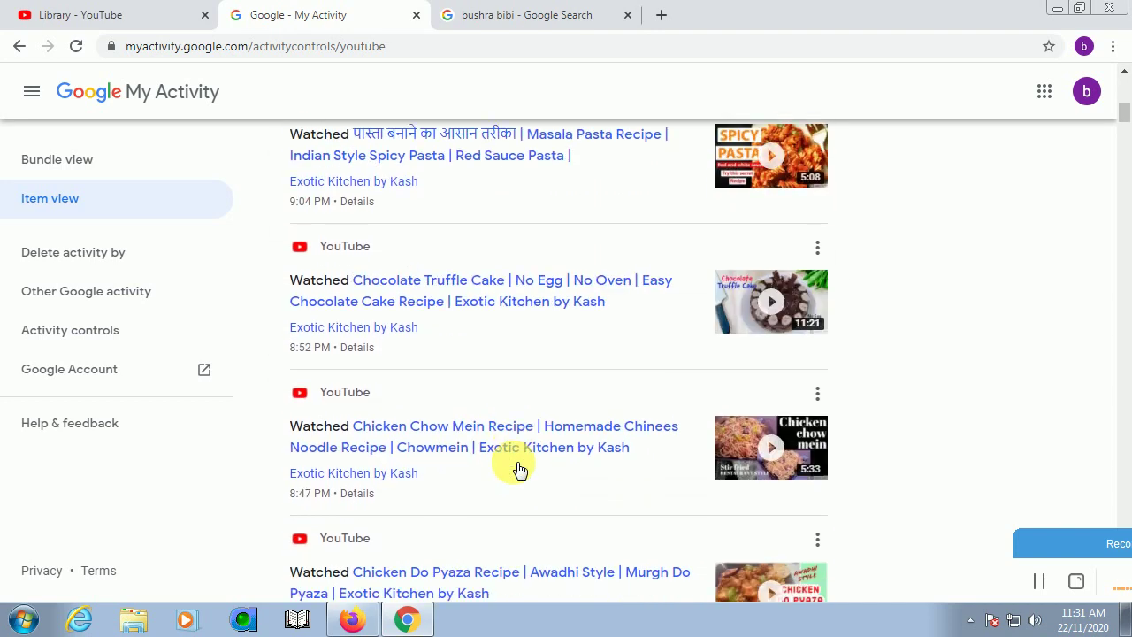
pyautogui.scroll(-2, 517, 469)
pyautogui.scroll(-7, 513, 465)
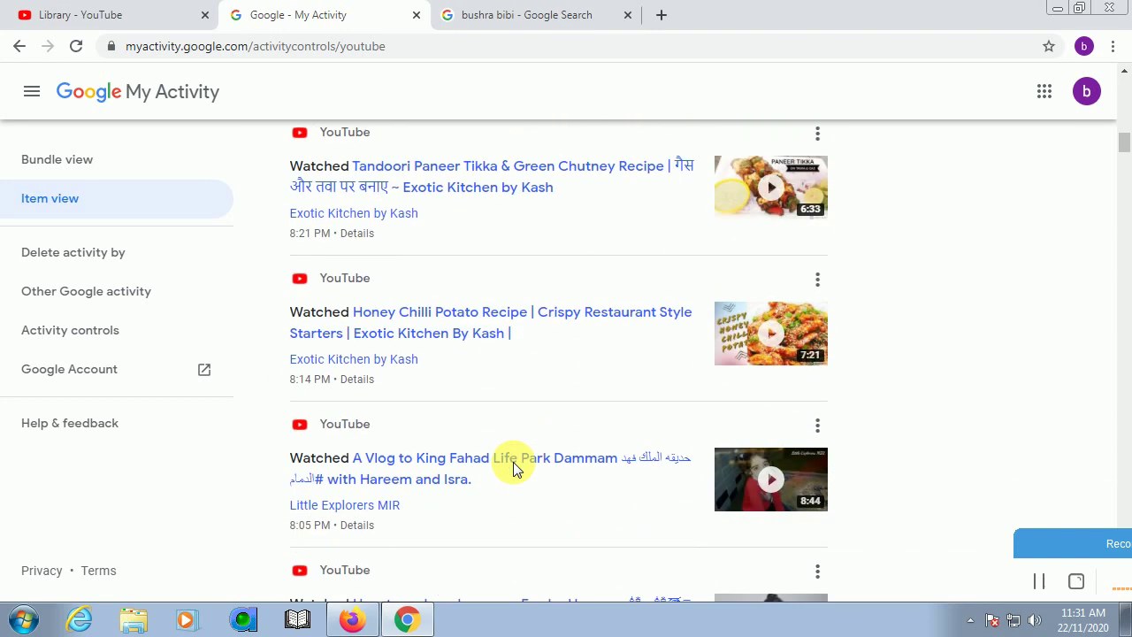
pyautogui.scroll(-15, 513, 465)
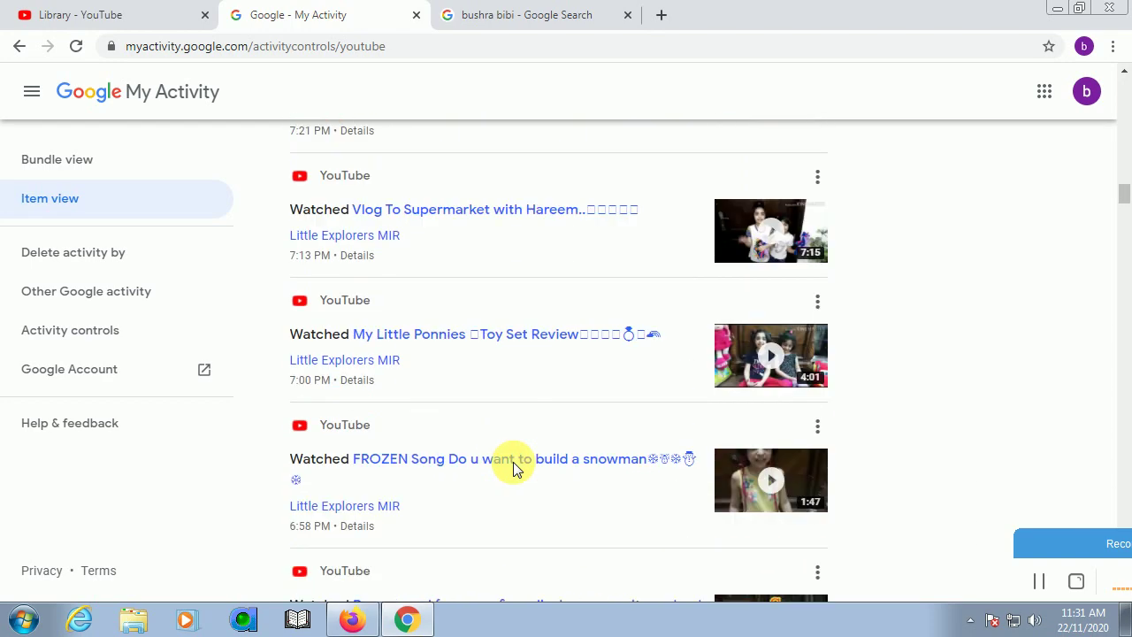
pyautogui.scroll(-20, 517, 469)
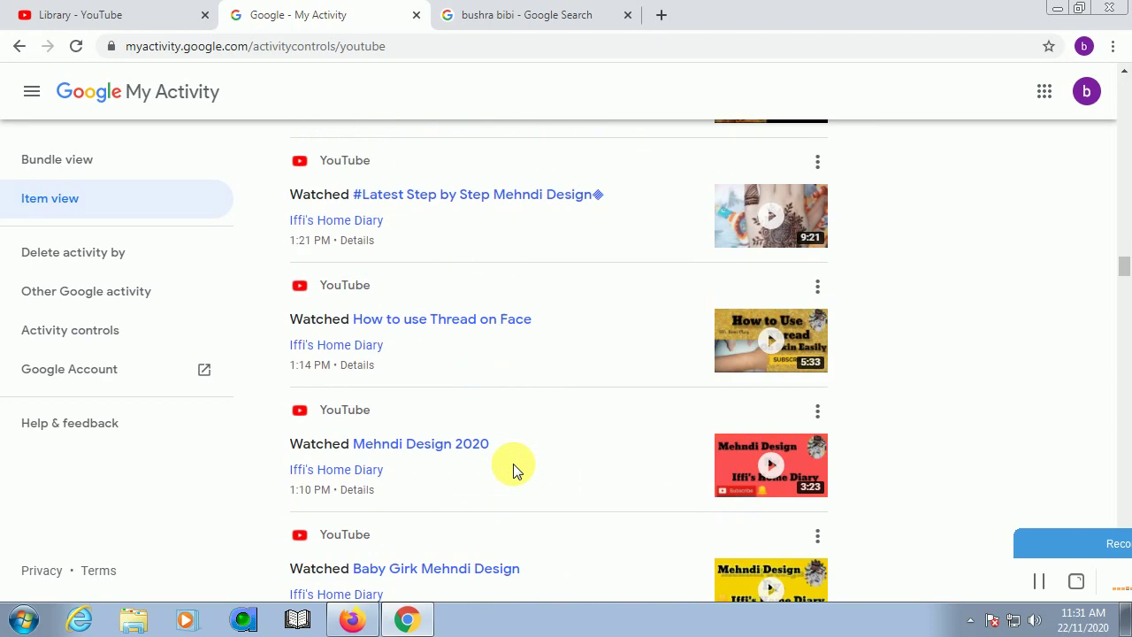
pyautogui.scroll(-5, 513, 466)
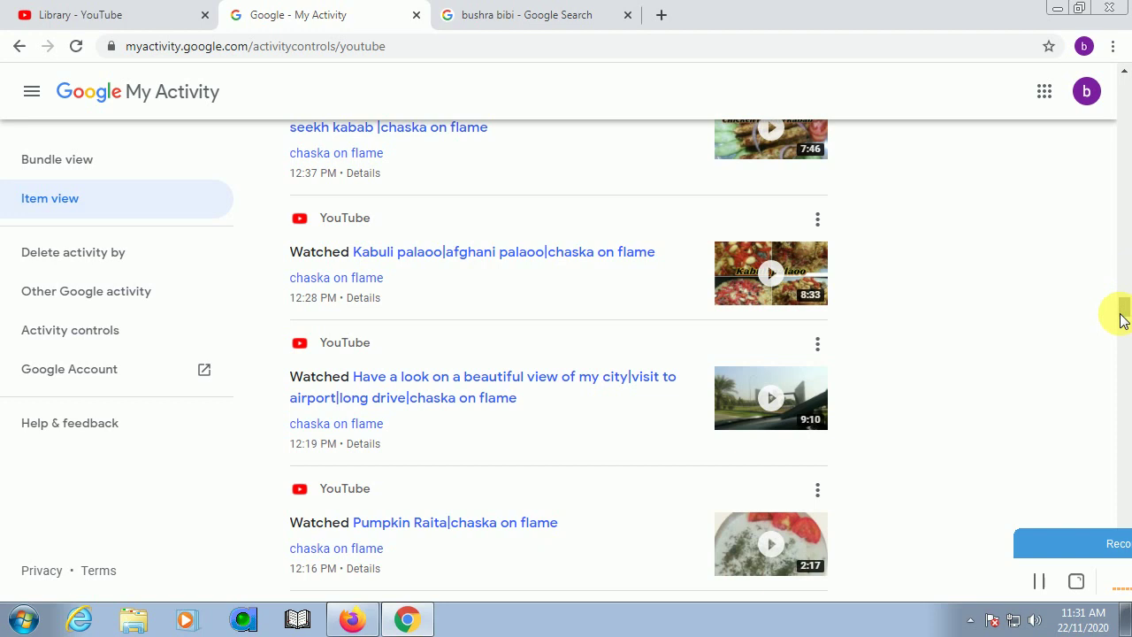
pyautogui.moveTo(1125, 316); pyautogui.dragTo(1123, 138)
pyautogui.scroll(7, 607, 406)
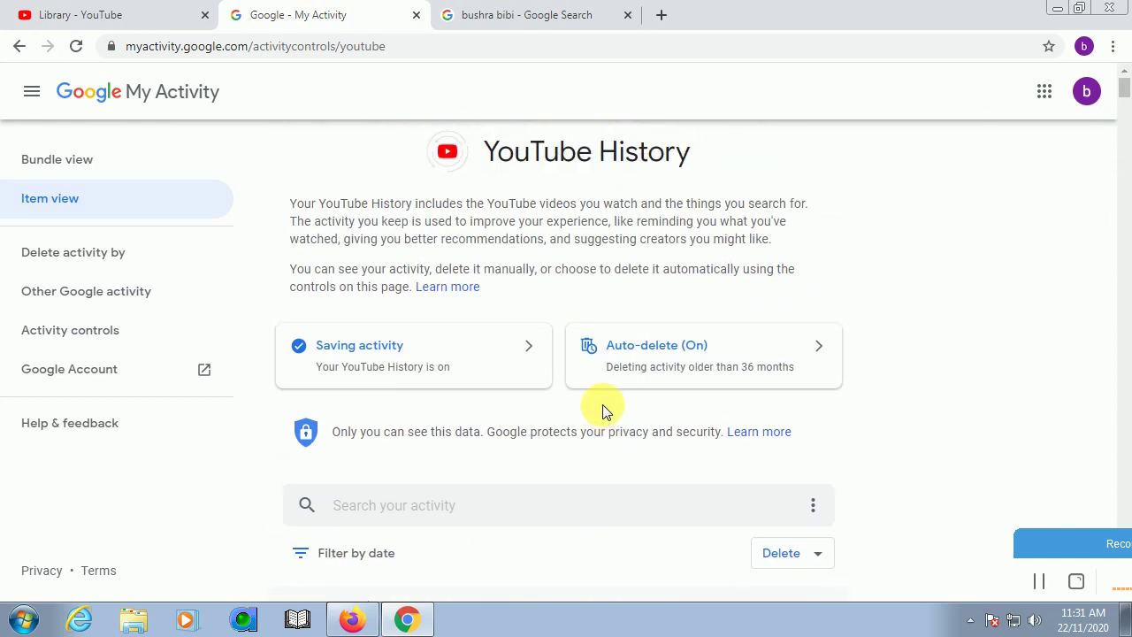
pyautogui.scroll(-4, 439, 420)
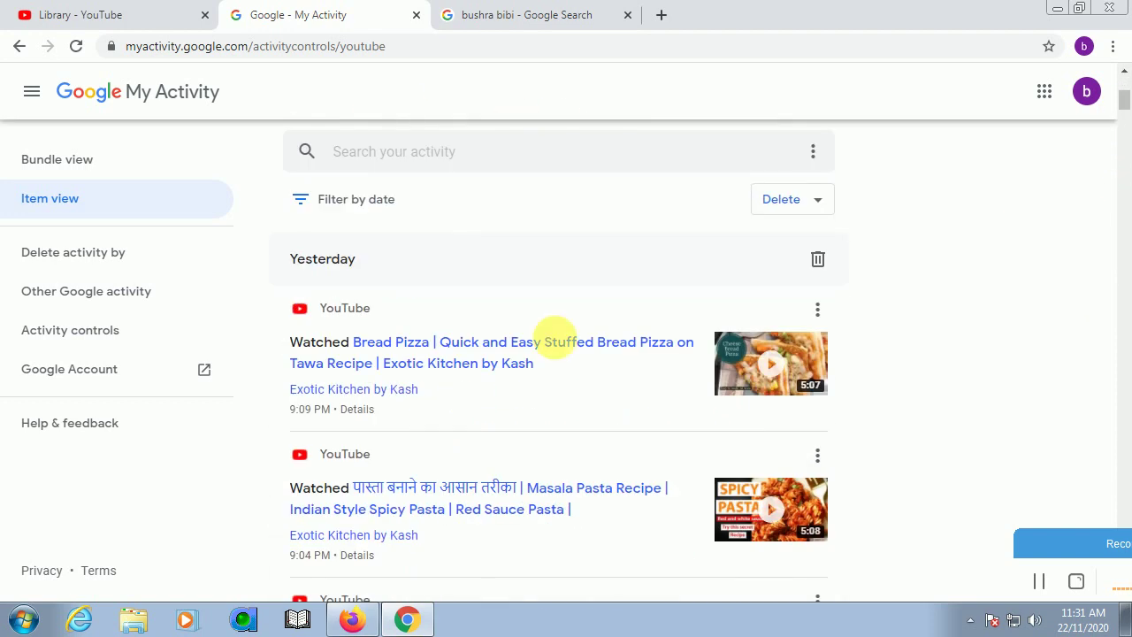
pyautogui.scroll(1, 616, 313)
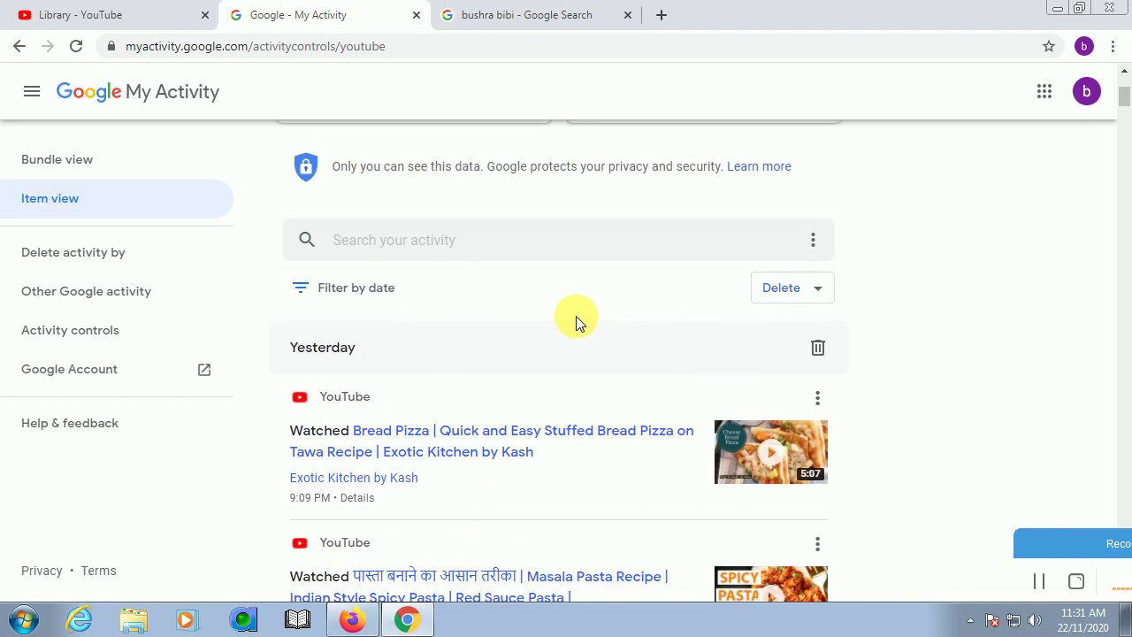
# Go to the other Google activity page and open the YouTube likes and dislikes activity from it
pyautogui.click(139, 302)
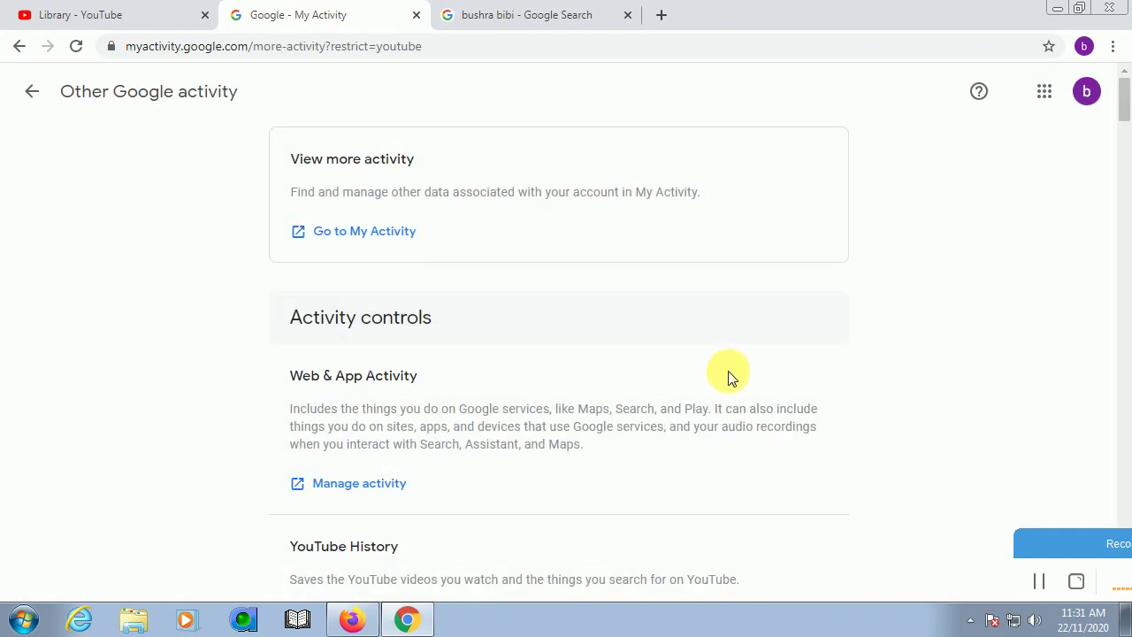
pyautogui.scroll(-3, 703, 376)
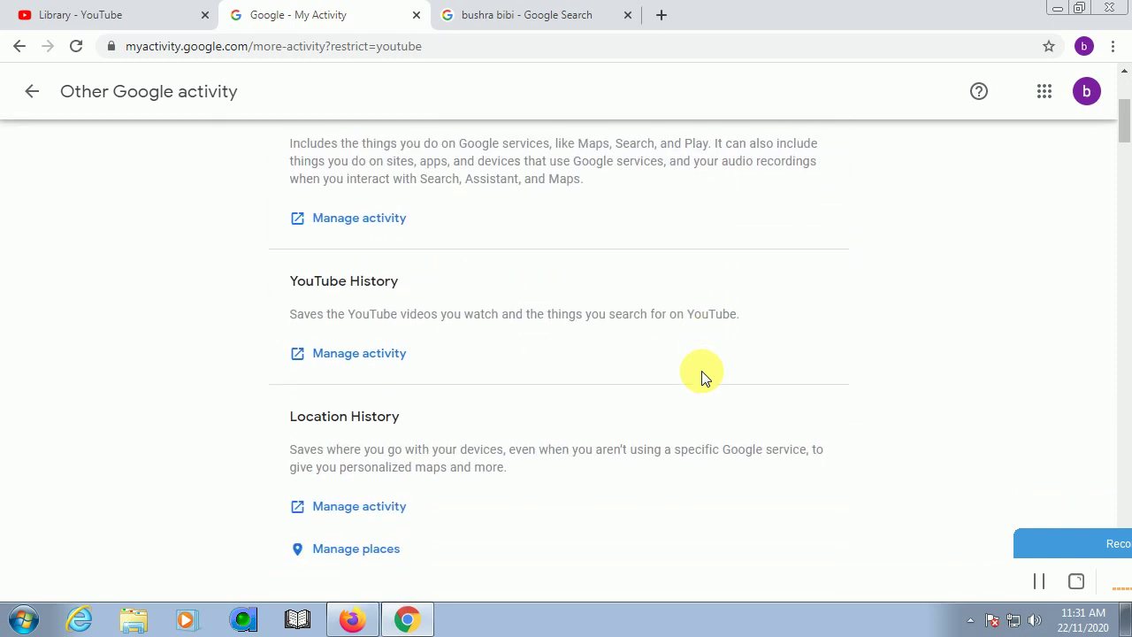
pyautogui.scroll(1, 326, 270)
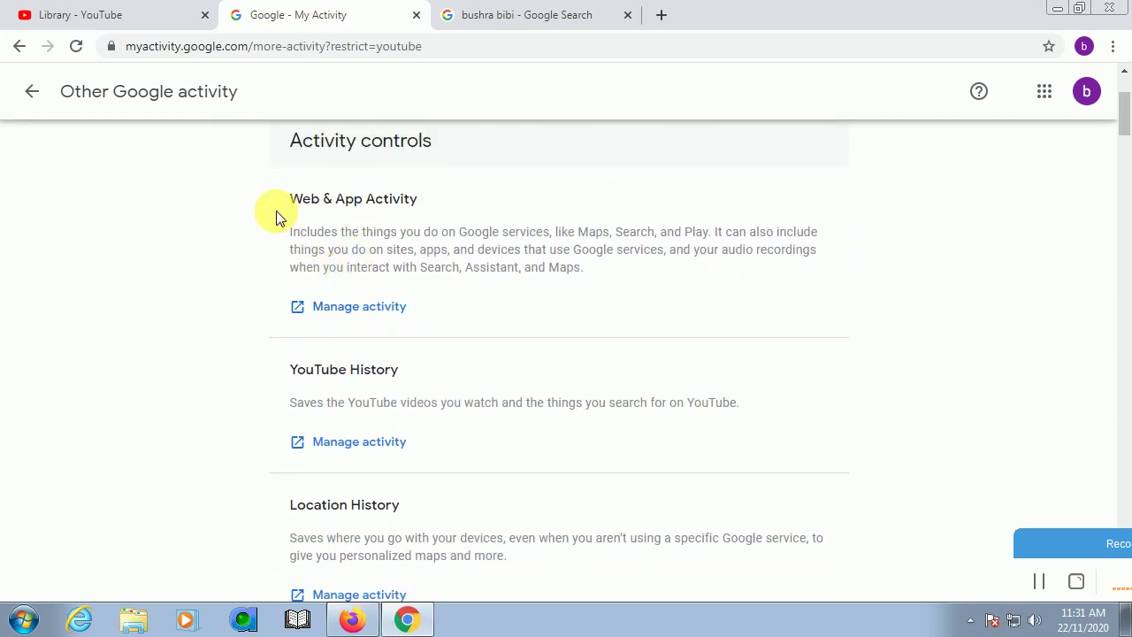
pyautogui.scroll(-2, 657, 357)
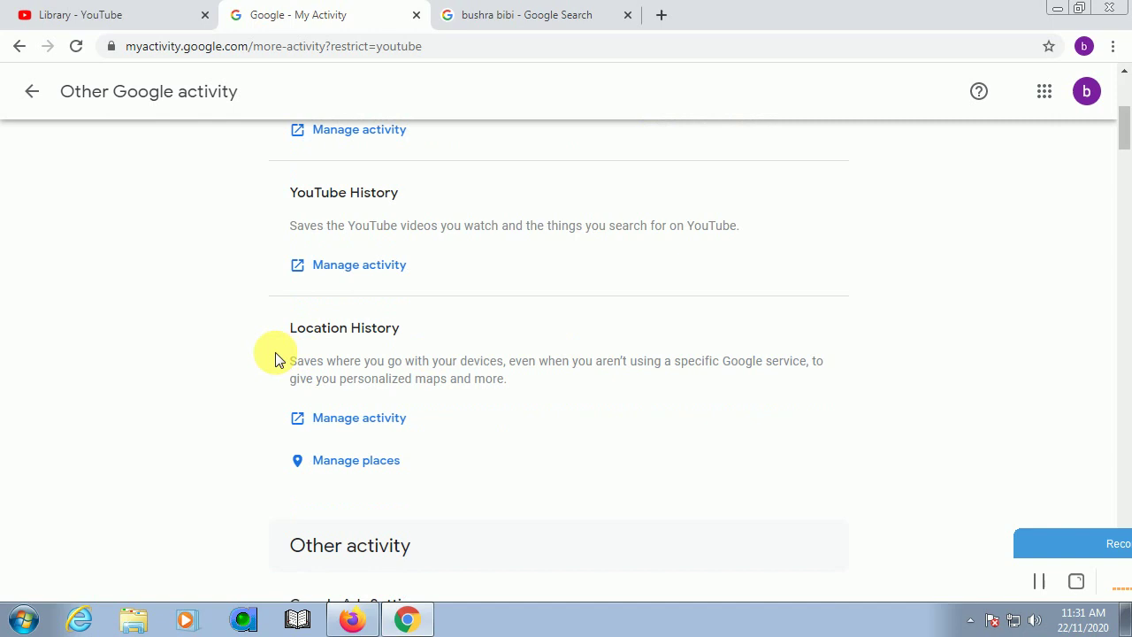
pyautogui.scroll(-3, 537, 403)
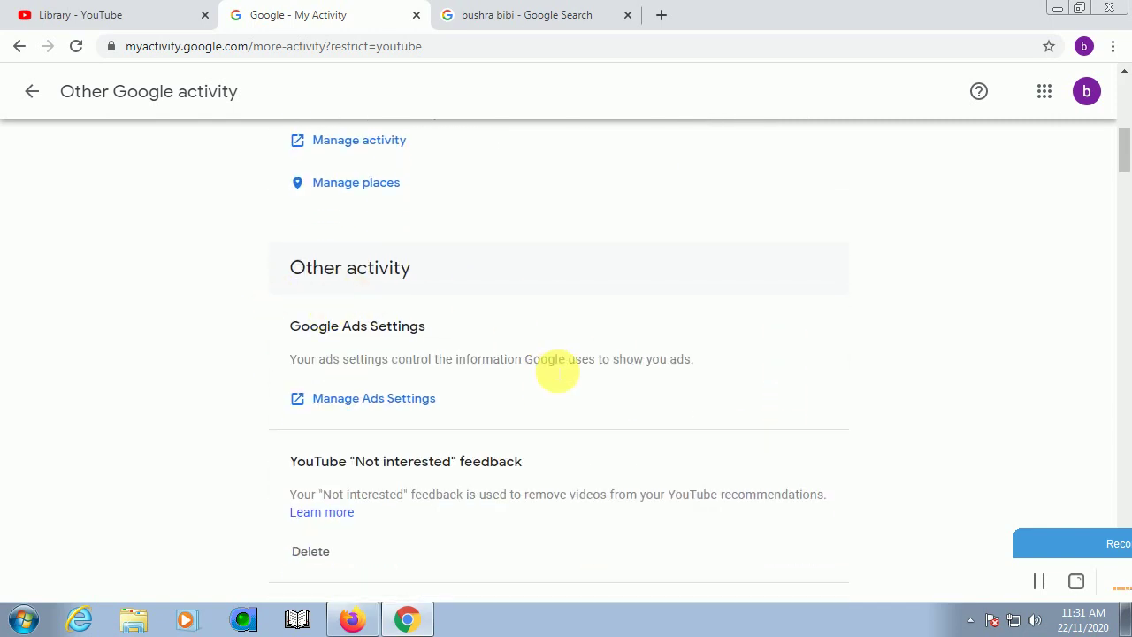
pyautogui.scroll(-7, 558, 372)
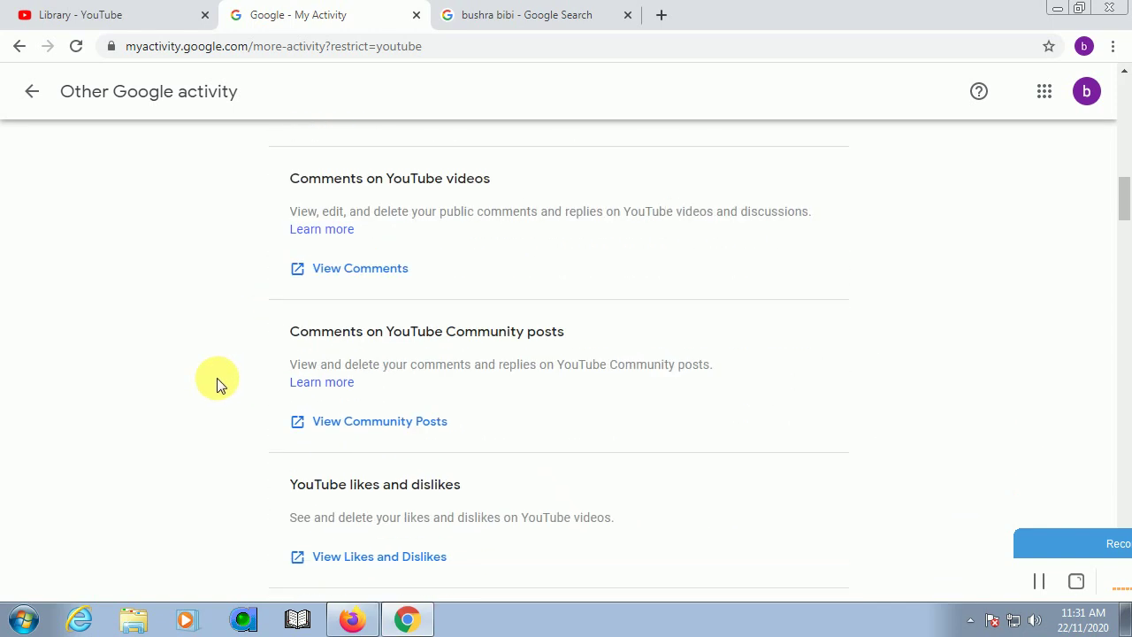
pyautogui.scroll(-3, 785, 442)
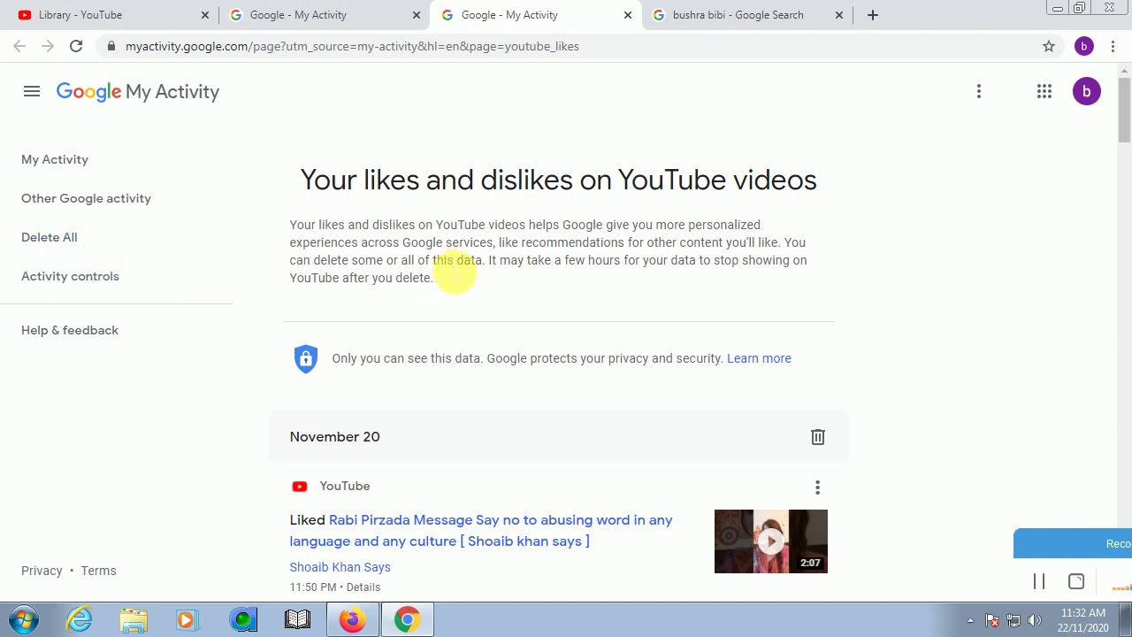
# Look through the dated list of liked and saved videos on the YouTube likes and dislikes page
pyautogui.scroll(-1, 425, 412)
pyautogui.scroll(-1, 450, 415)
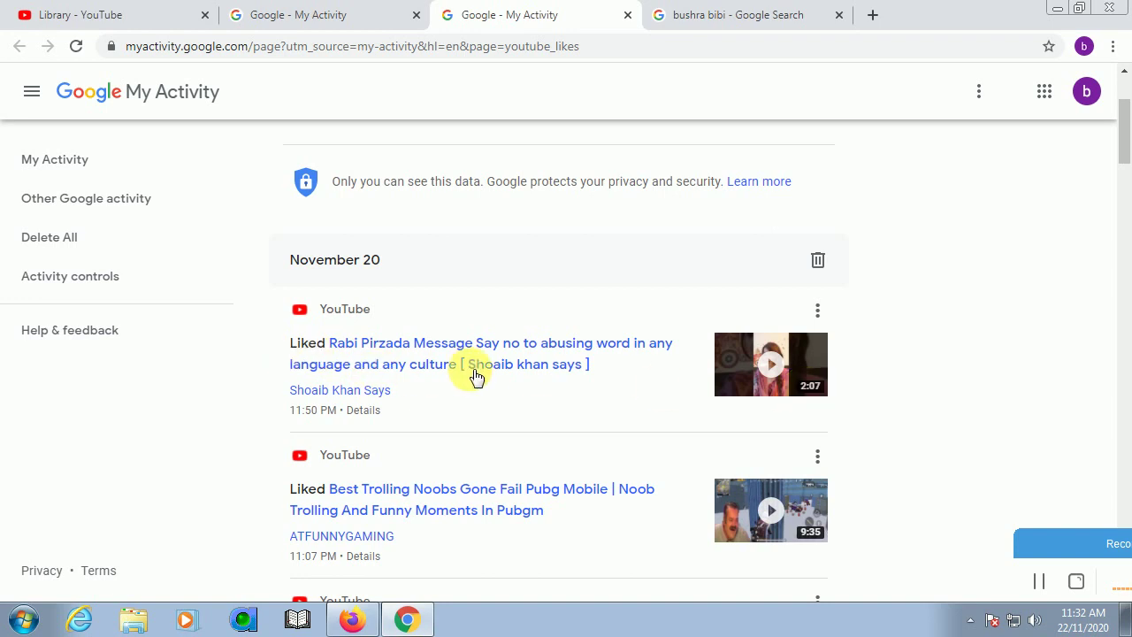
pyautogui.scroll(-2, 475, 376)
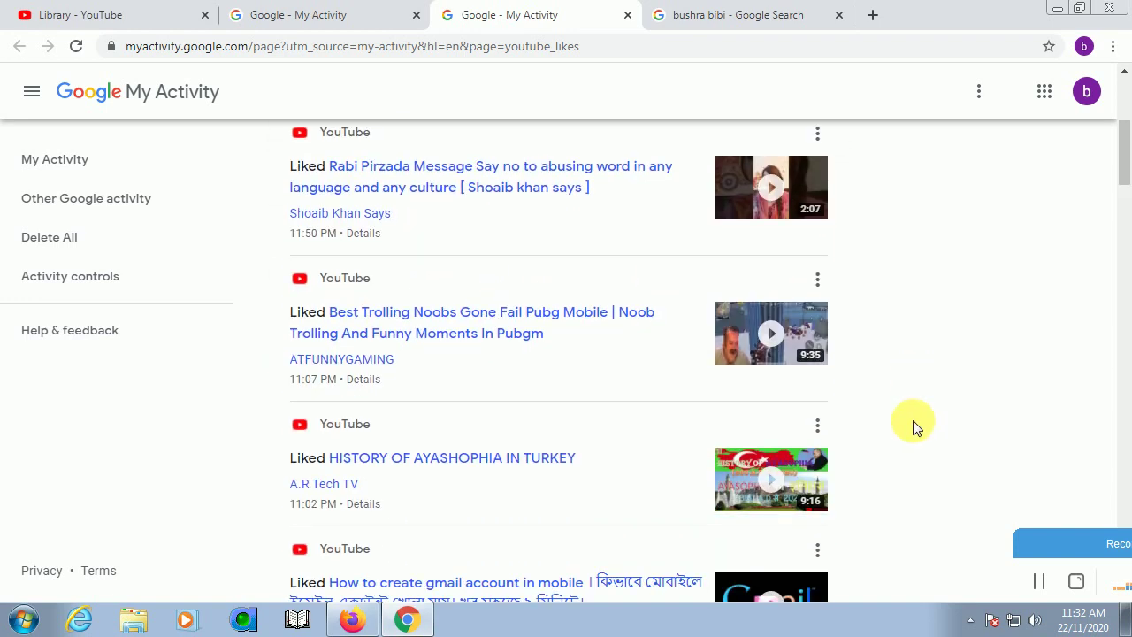
pyautogui.scroll(-2, 913, 420)
pyautogui.scroll(-2, 425, 328)
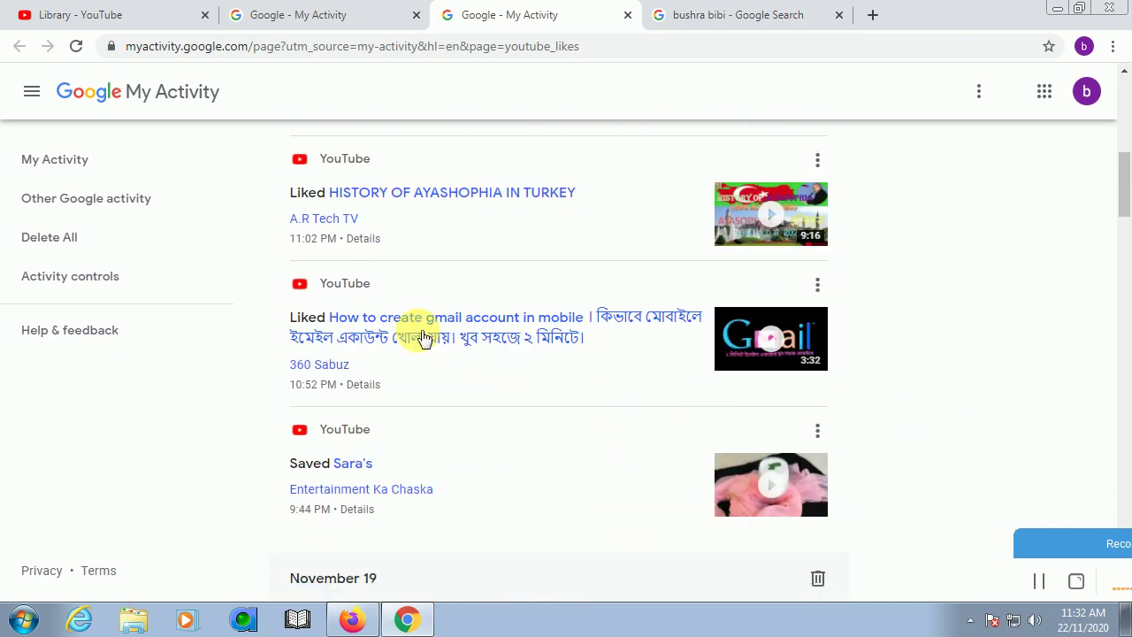
pyautogui.scroll(-2, 375, 312)
pyautogui.scroll(-10, 450, 328)
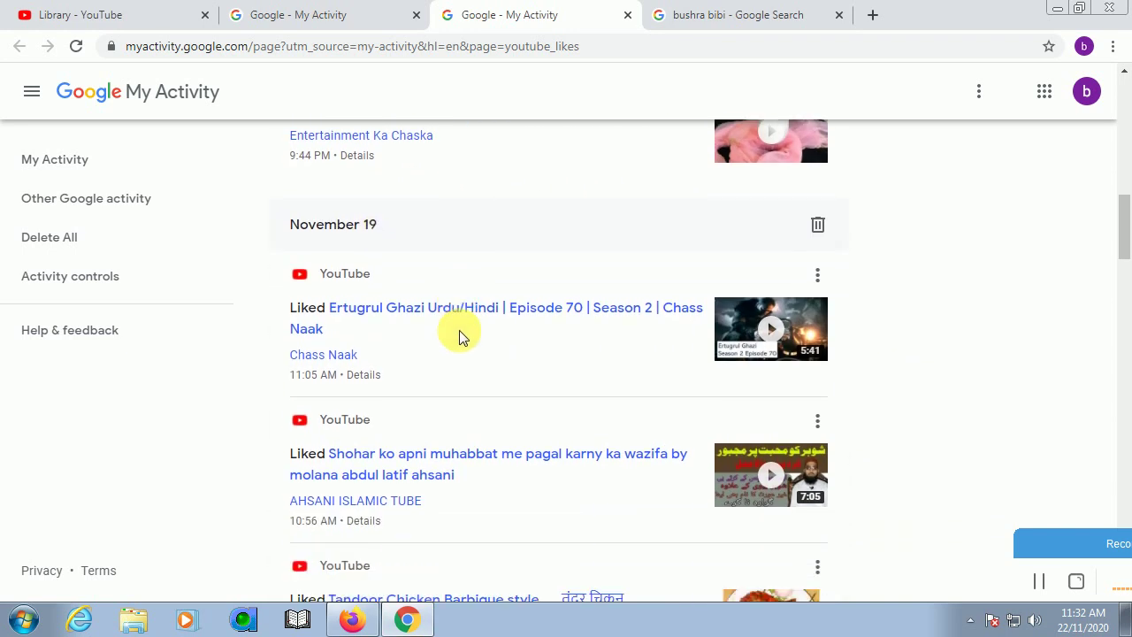
pyautogui.scroll(-3, 459, 334)
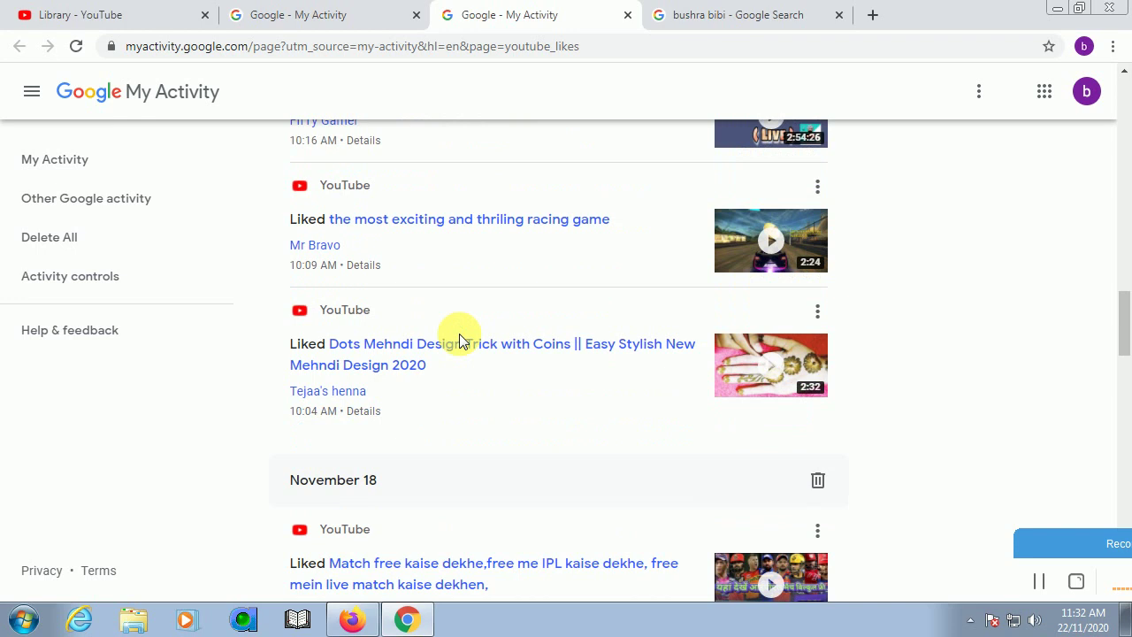
pyautogui.scroll(-2, 230, 335)
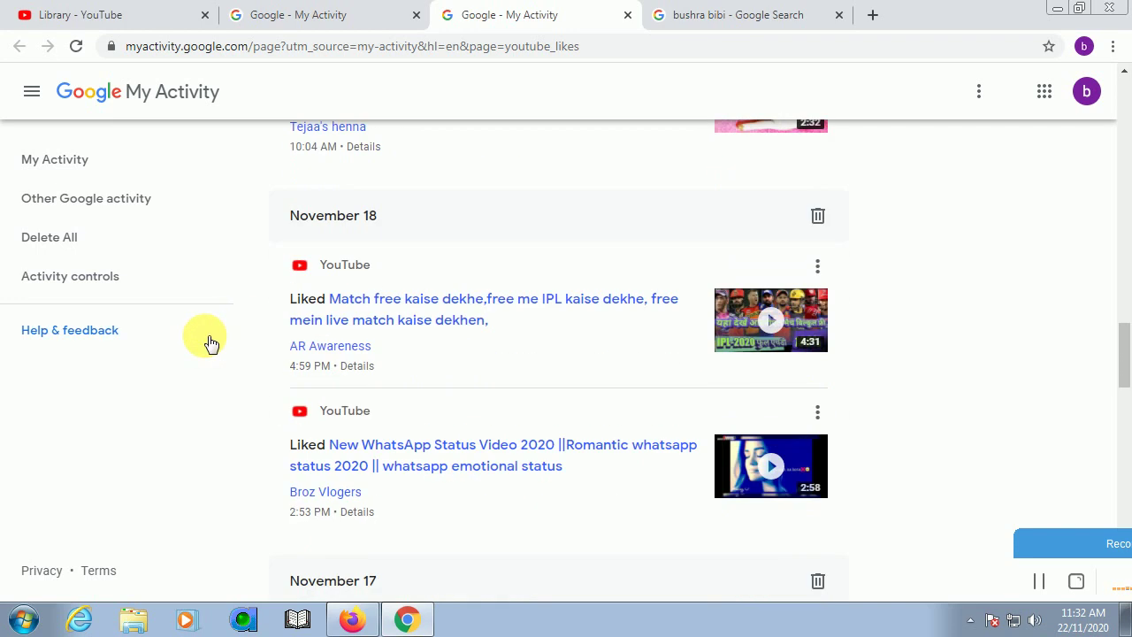
pyautogui.scroll(-15, 210, 343)
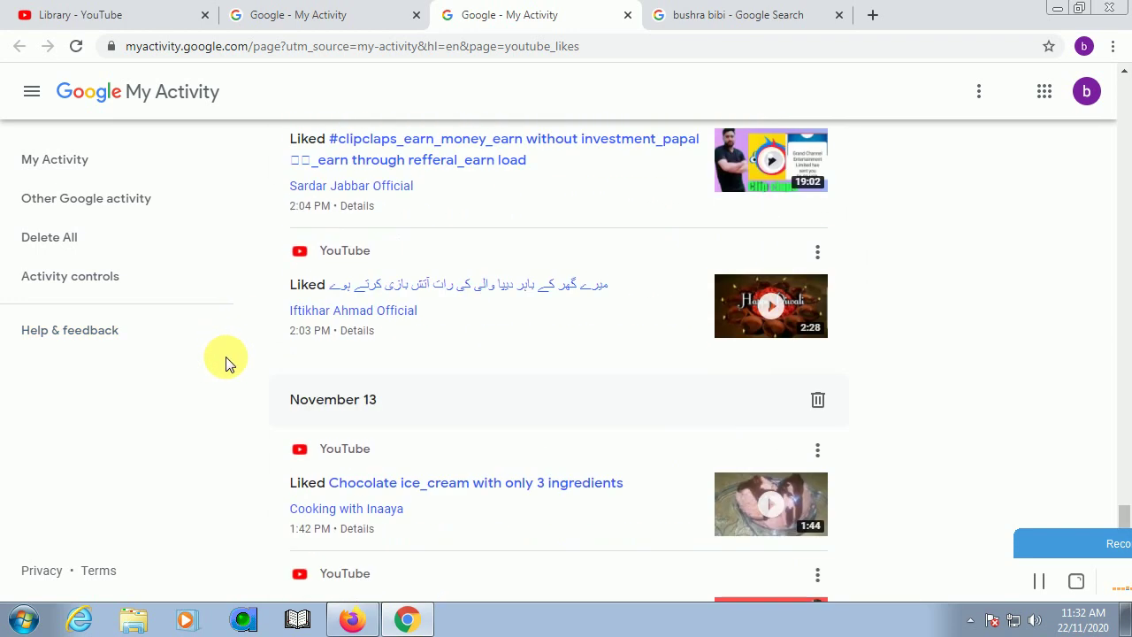
pyautogui.scroll(-2, 225, 362)
pyautogui.scroll(15, 336, 345)
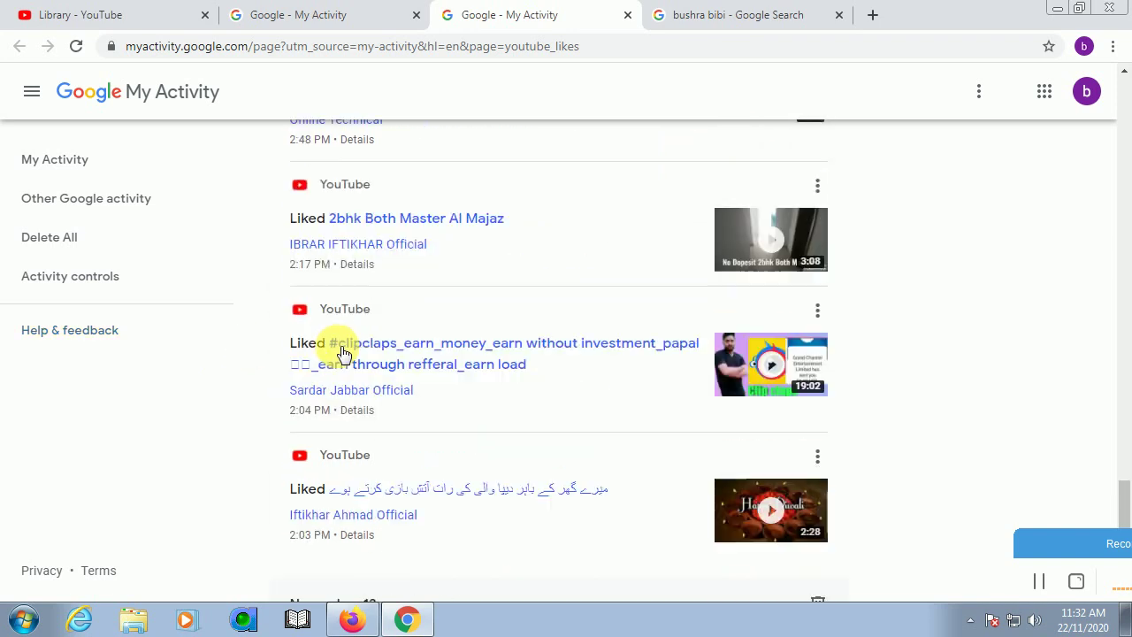
pyautogui.moveTo(1120, 371); pyautogui.dragTo(1120, 81)
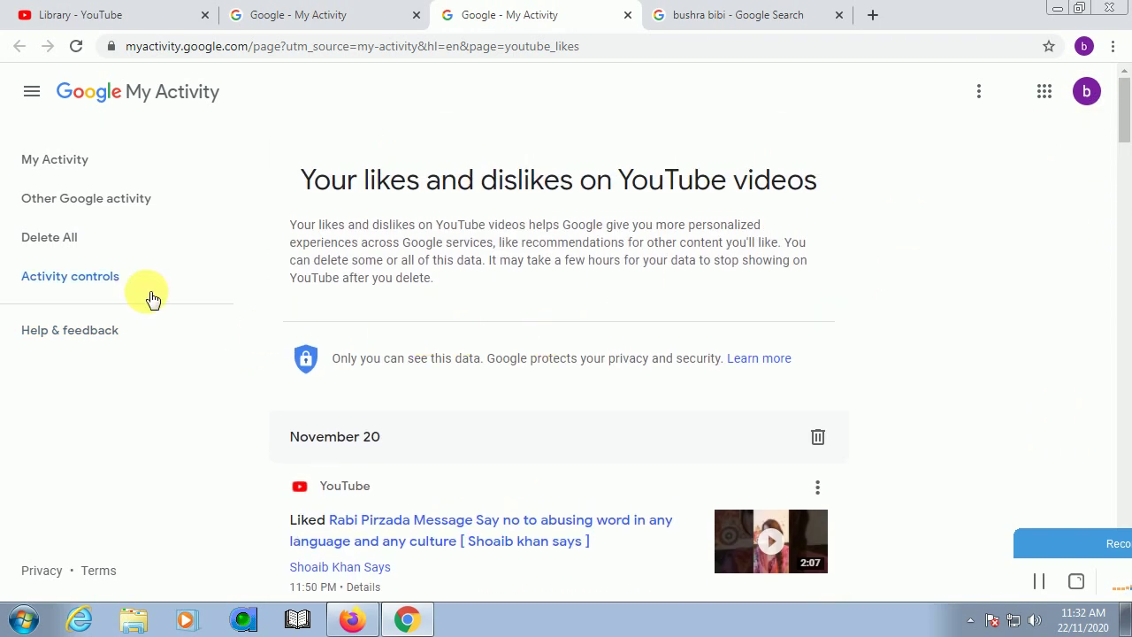
# Delete all likes and dislikes activity on YouTube videos from all time
pyautogui.click(78, 244)
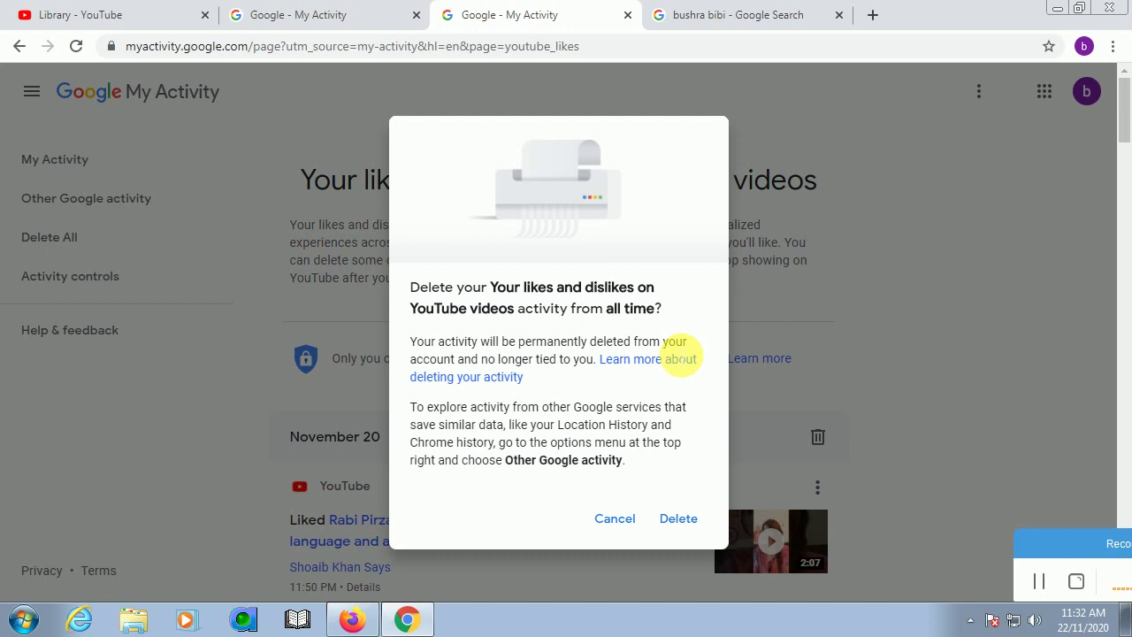
pyautogui.click(682, 520)
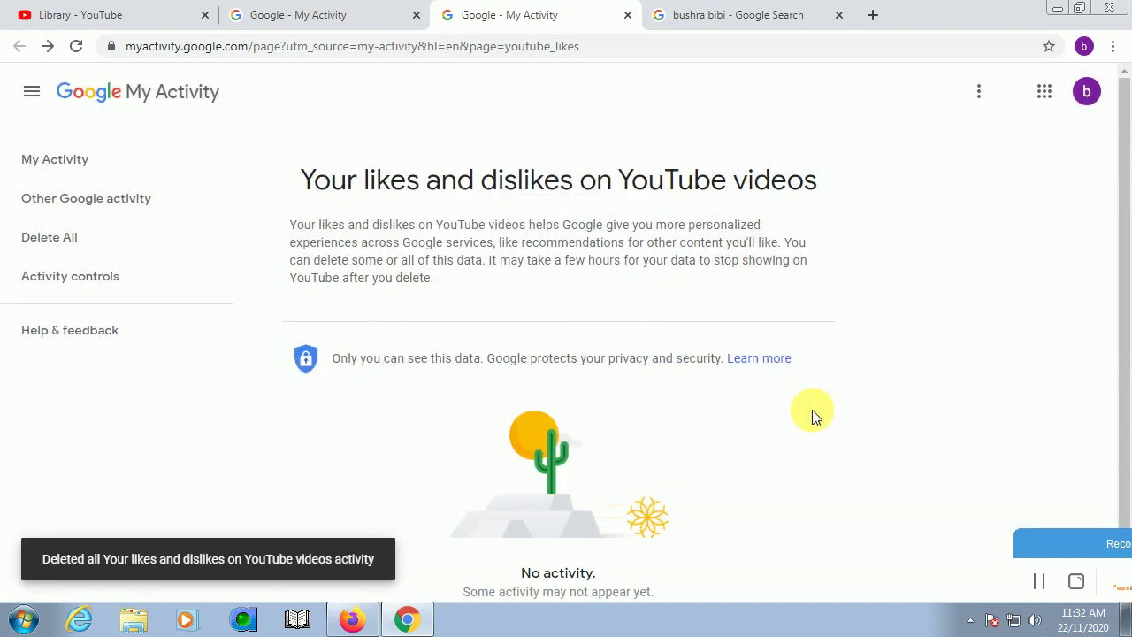
pyautogui.scroll(-1, 788, 416)
pyautogui.moveTo(477, 572); pyautogui.dragTo(713, 587)
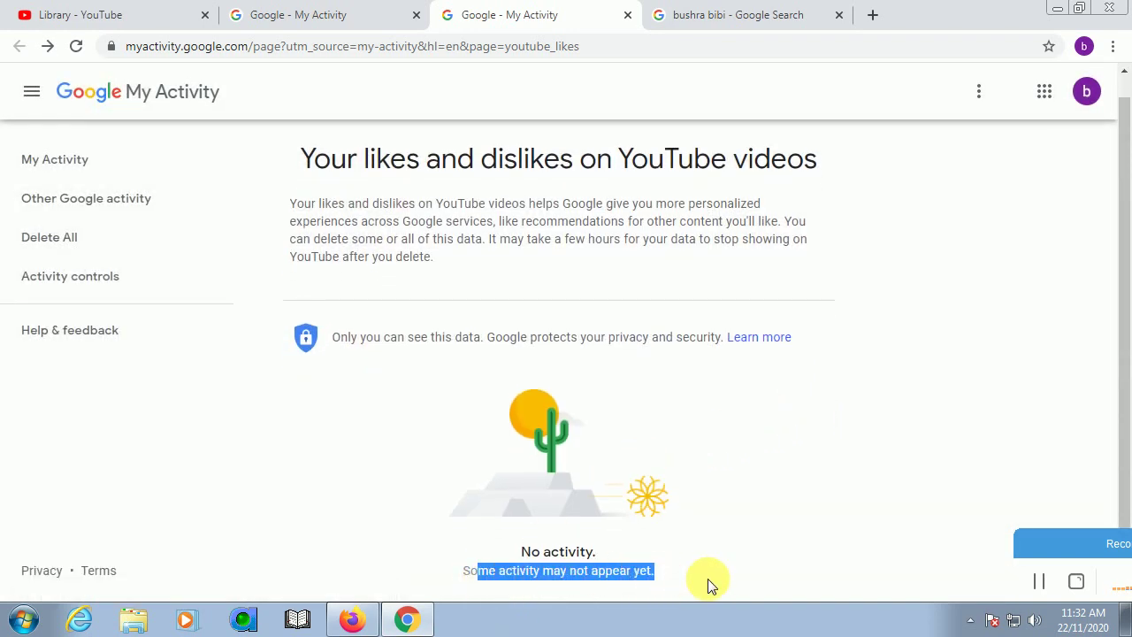
pyautogui.click(785, 586)
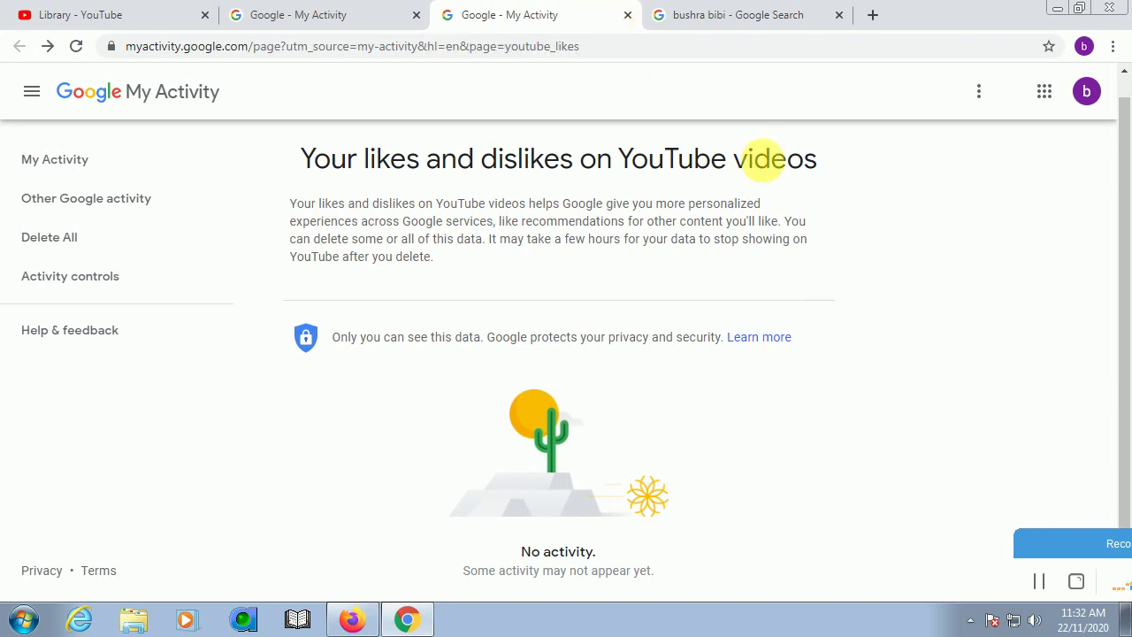
# Return to the YouTube library, reload it and check its Liked videos section
pyautogui.click(22, 12)
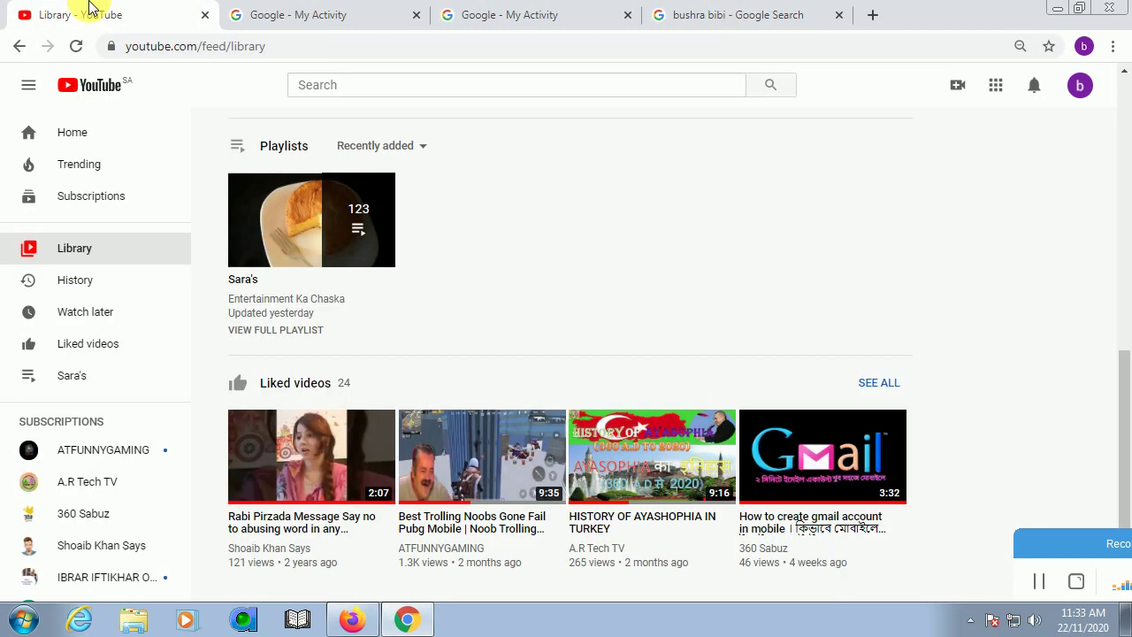
pyautogui.click(199, 44)
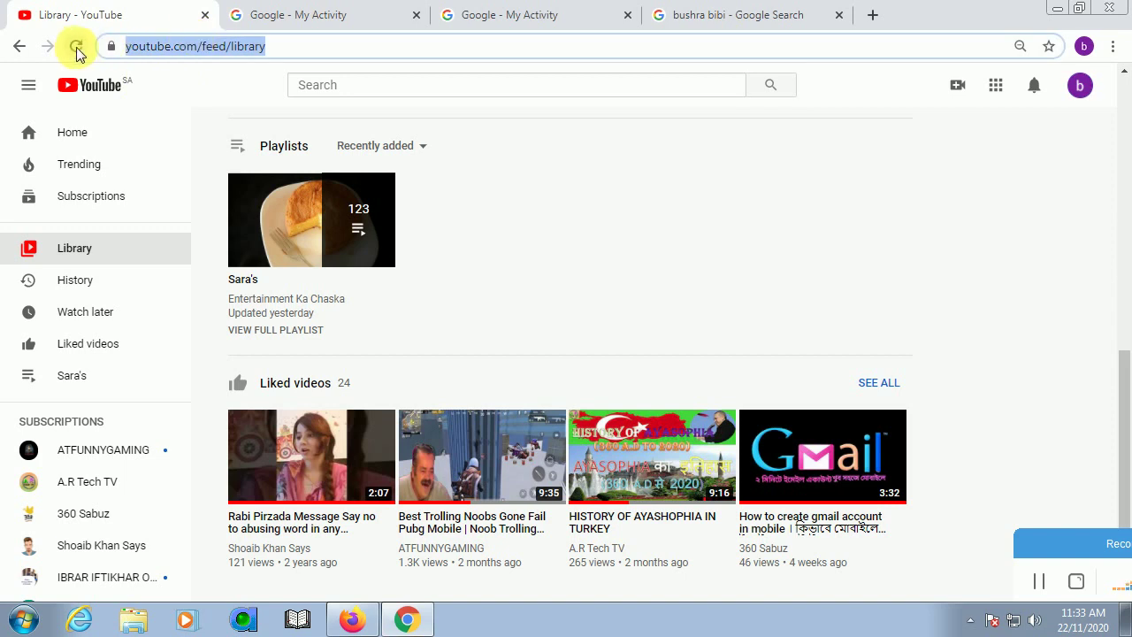
pyautogui.click(76, 46)
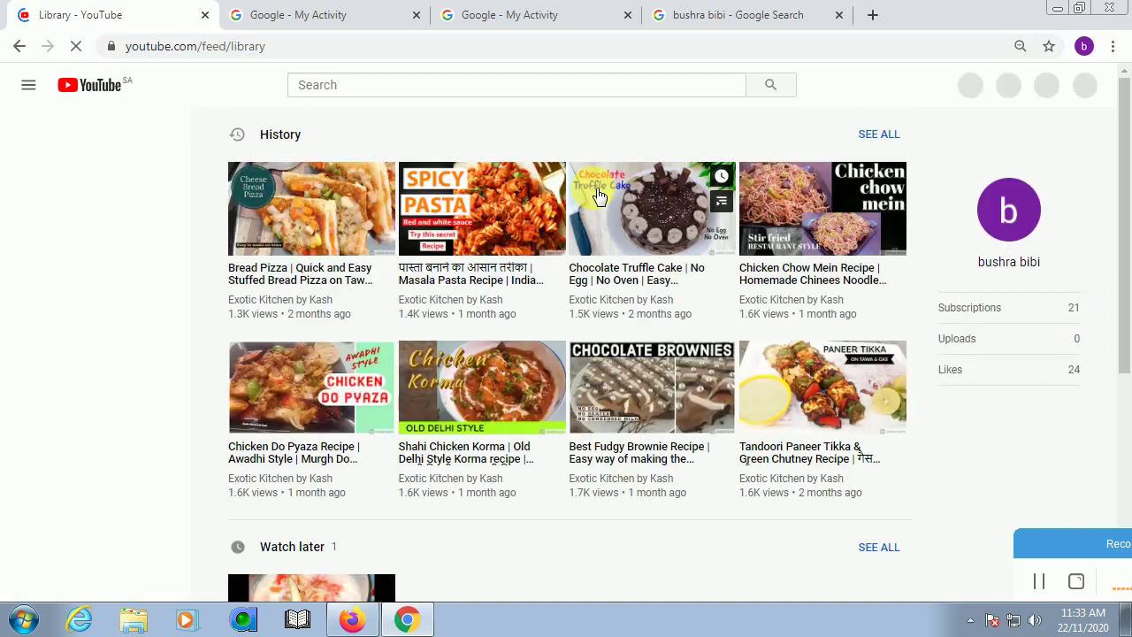
pyautogui.click(95, 253)
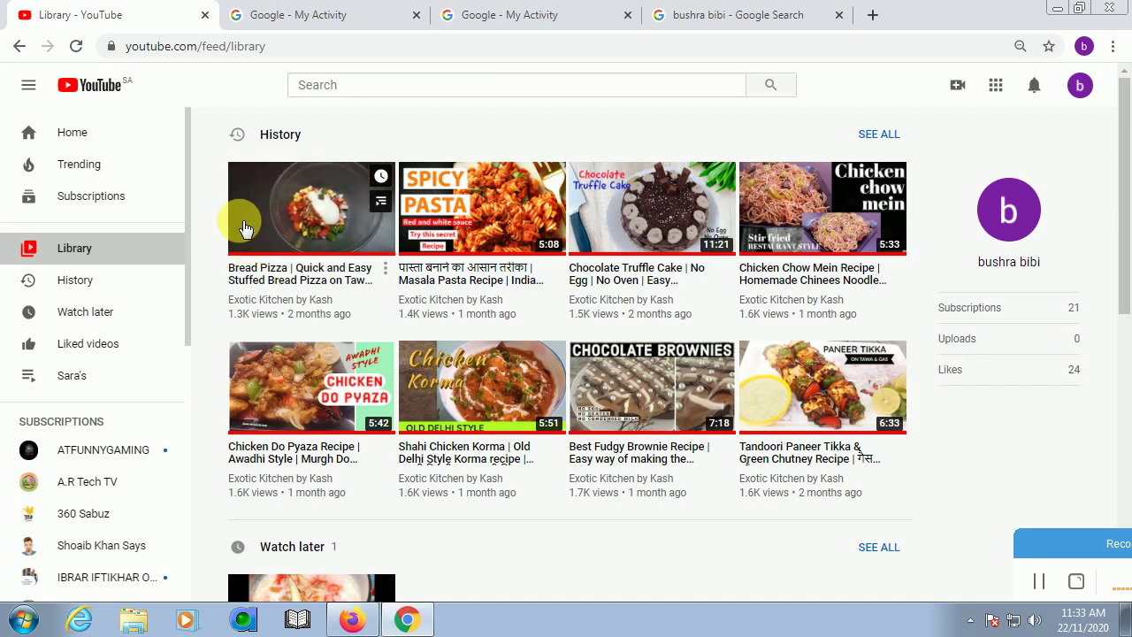
pyautogui.scroll(-7, 248, 234)
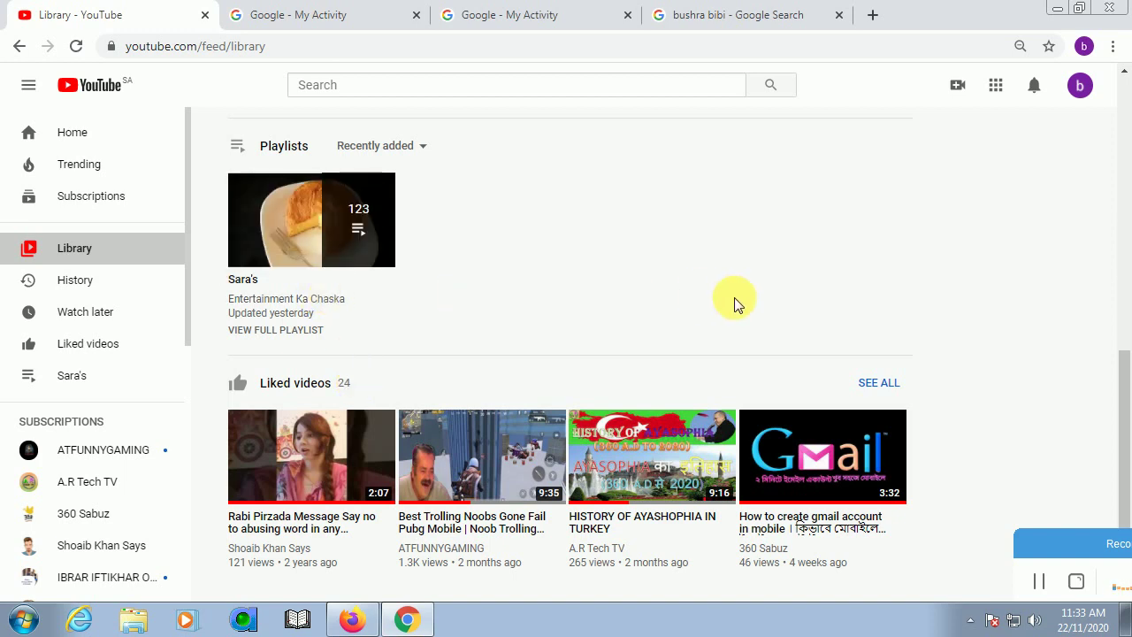
pyautogui.moveTo(1065, 546); pyautogui.dragTo(1071, 479)
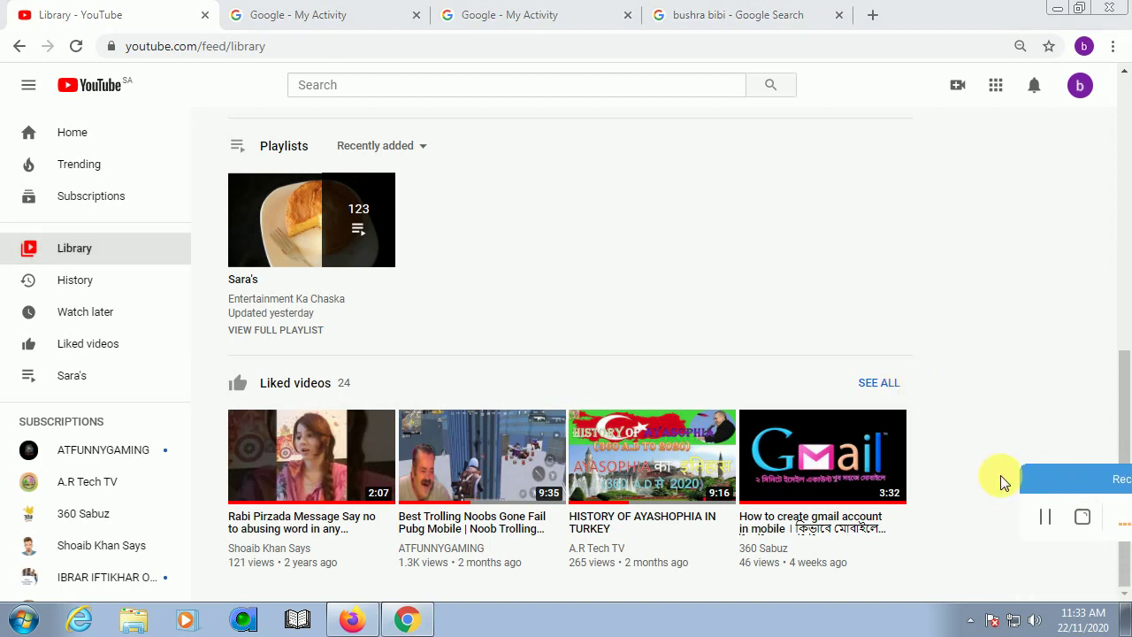
# Open YouTube in a new browser tab and show the Liked videos playlist
pyautogui.click(1049, 517)
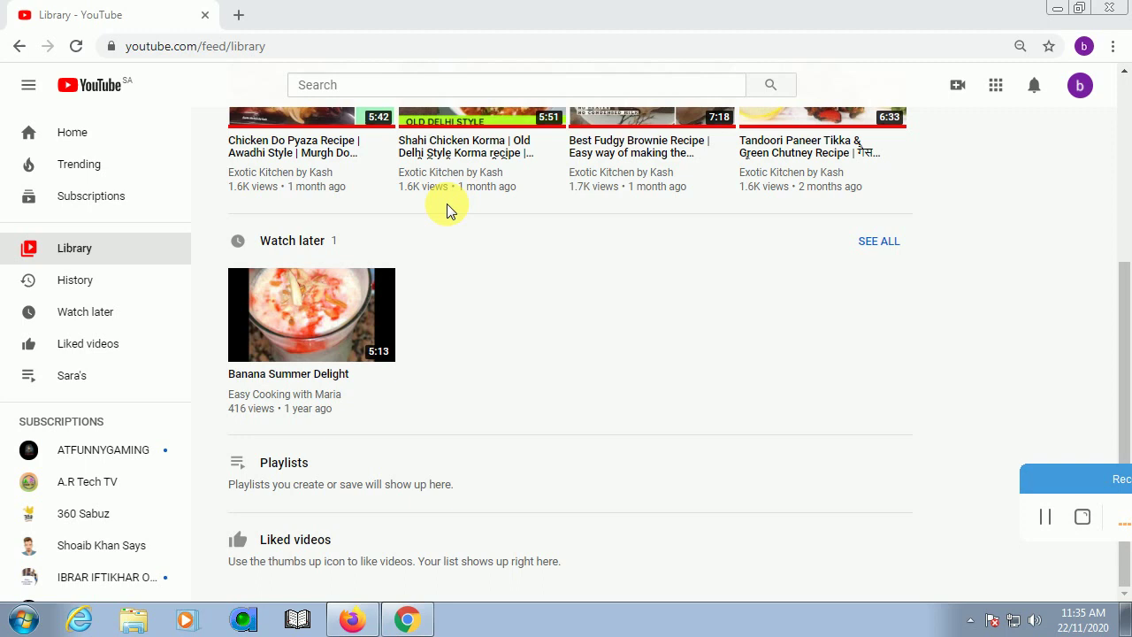
pyautogui.click(238, 15)
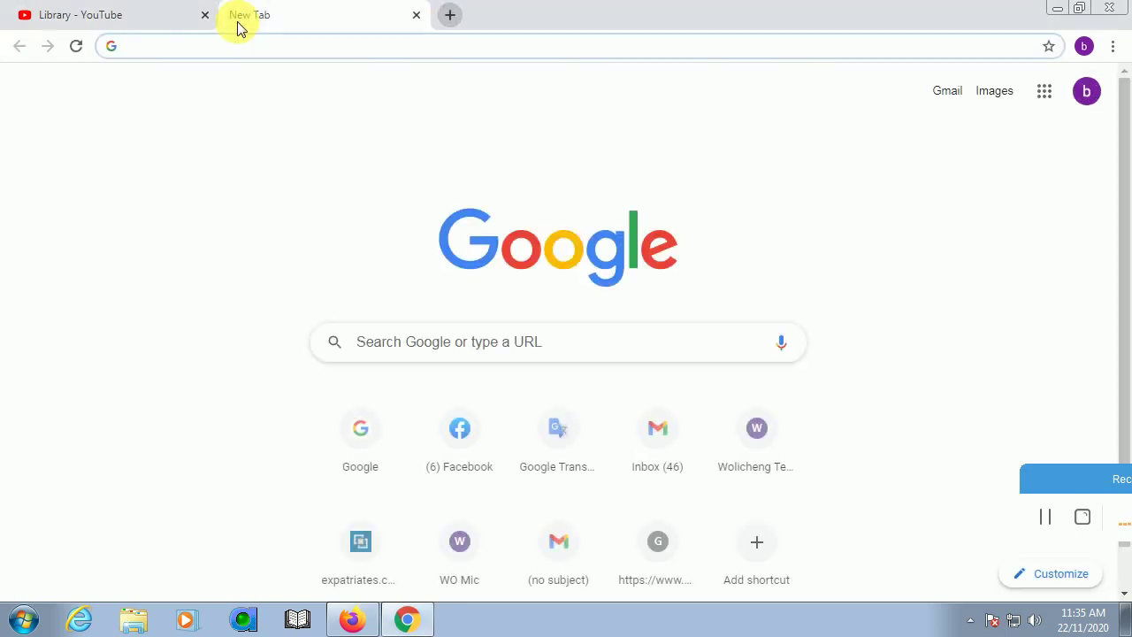
pyautogui.write('YOU')
pyautogui.press('Return')
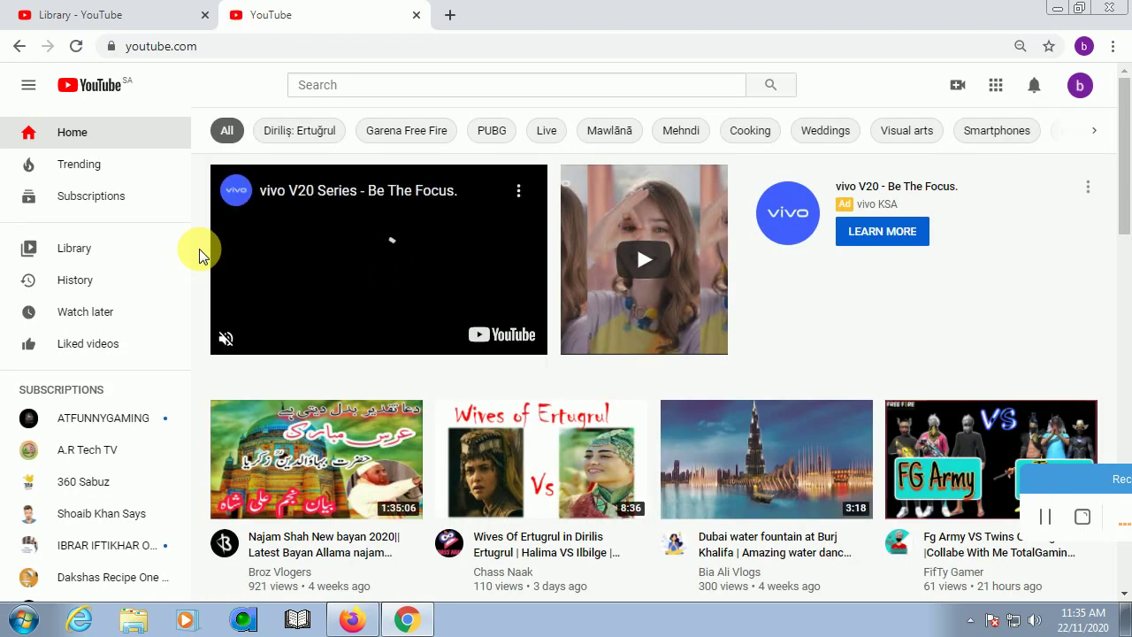
pyautogui.click(134, 345)
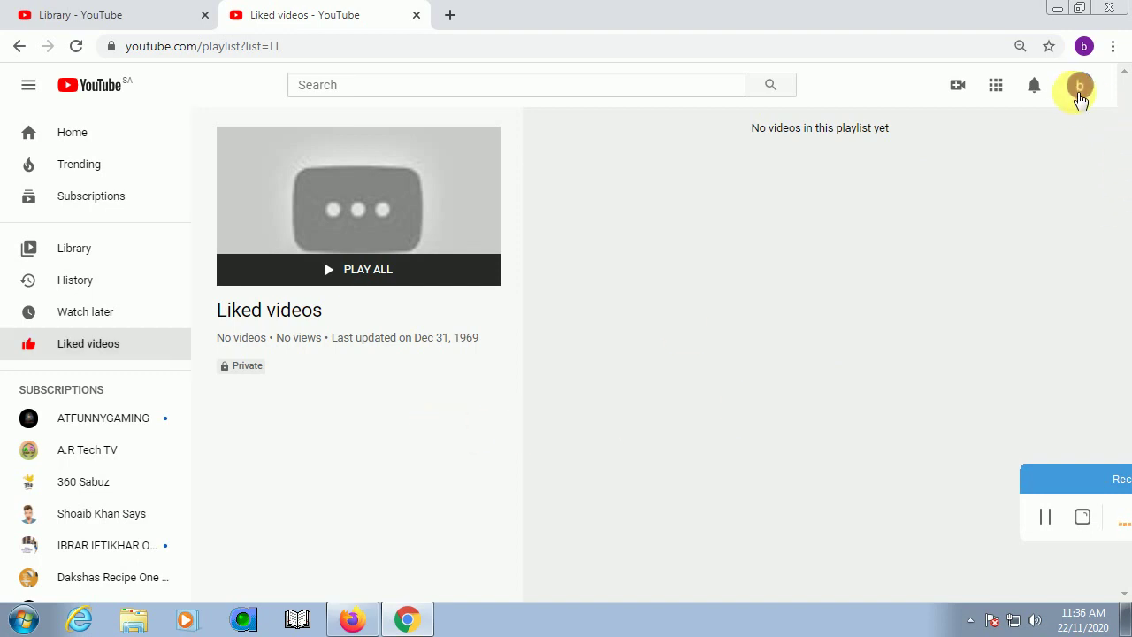
# Look through the YouTube search history and watch history on the History page
pyautogui.click(1082, 88)
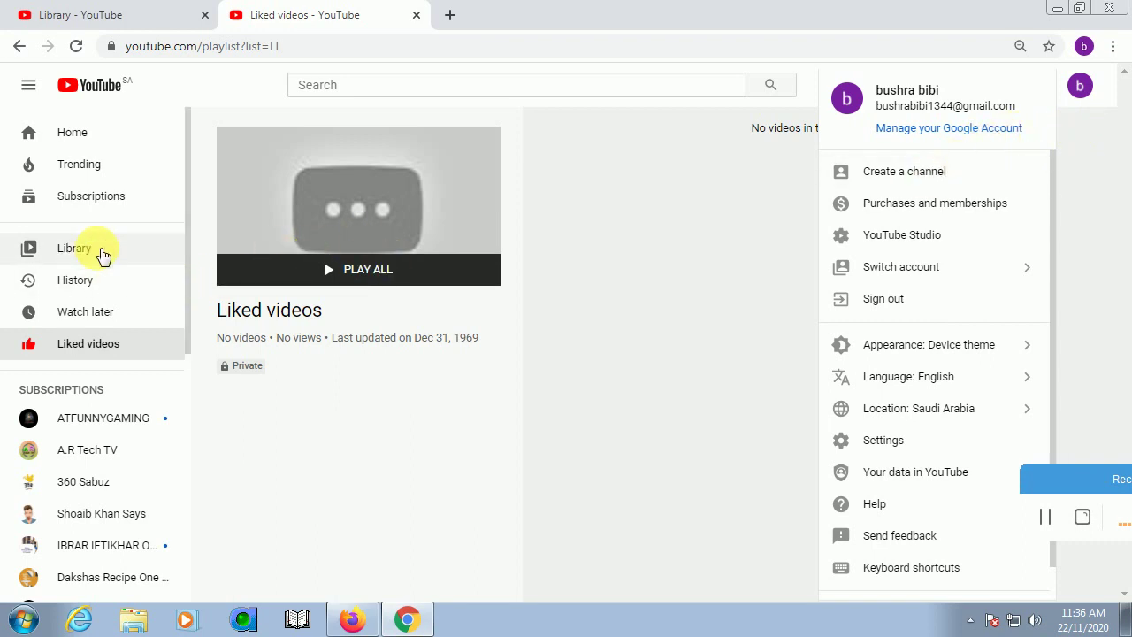
pyautogui.click(102, 282)
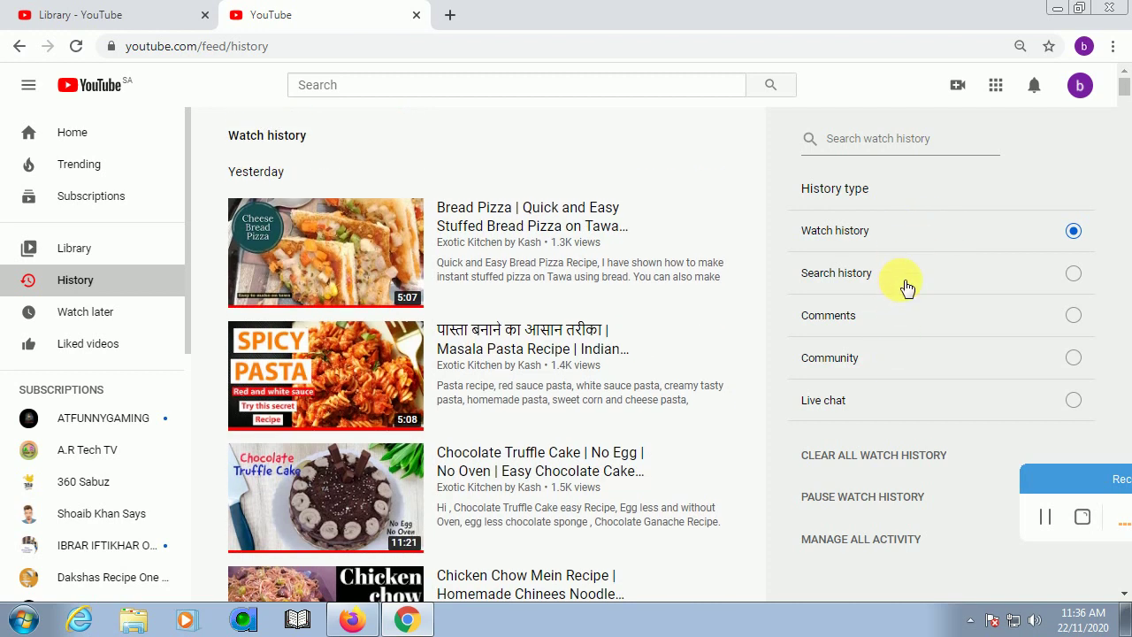
pyautogui.click(1074, 274)
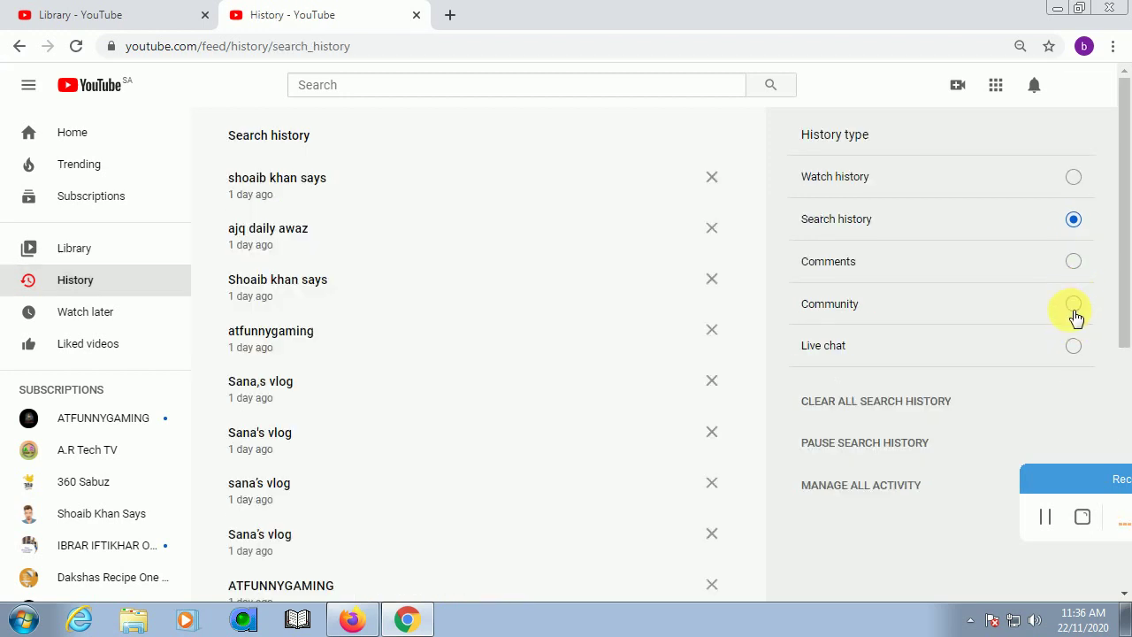
pyautogui.scroll(-5, 412, 239)
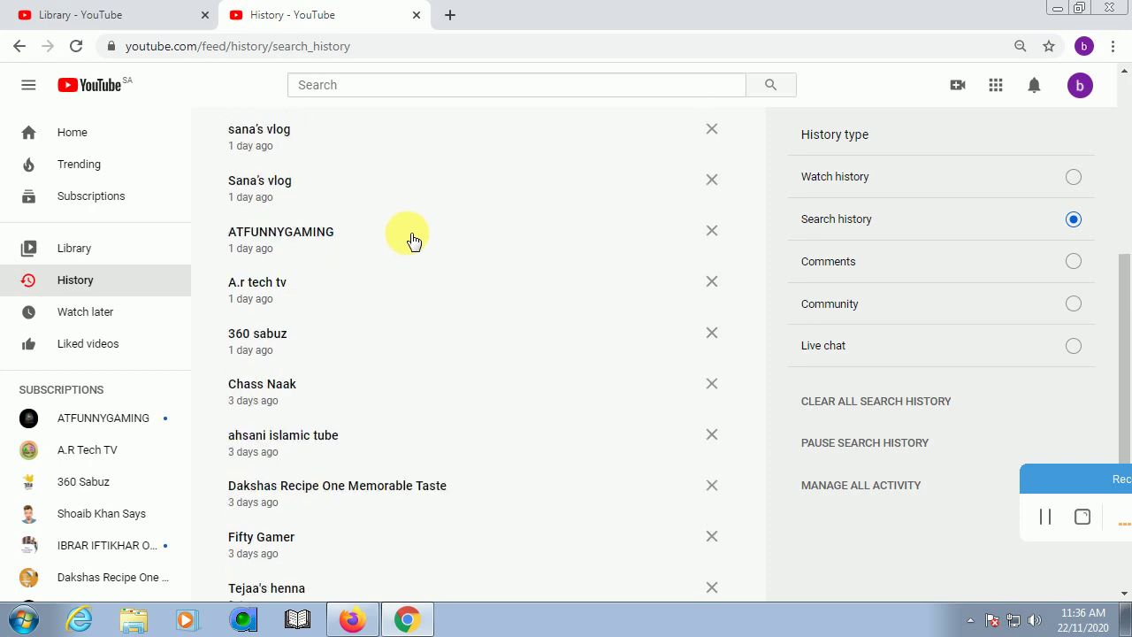
pyautogui.scroll(5, 412, 240)
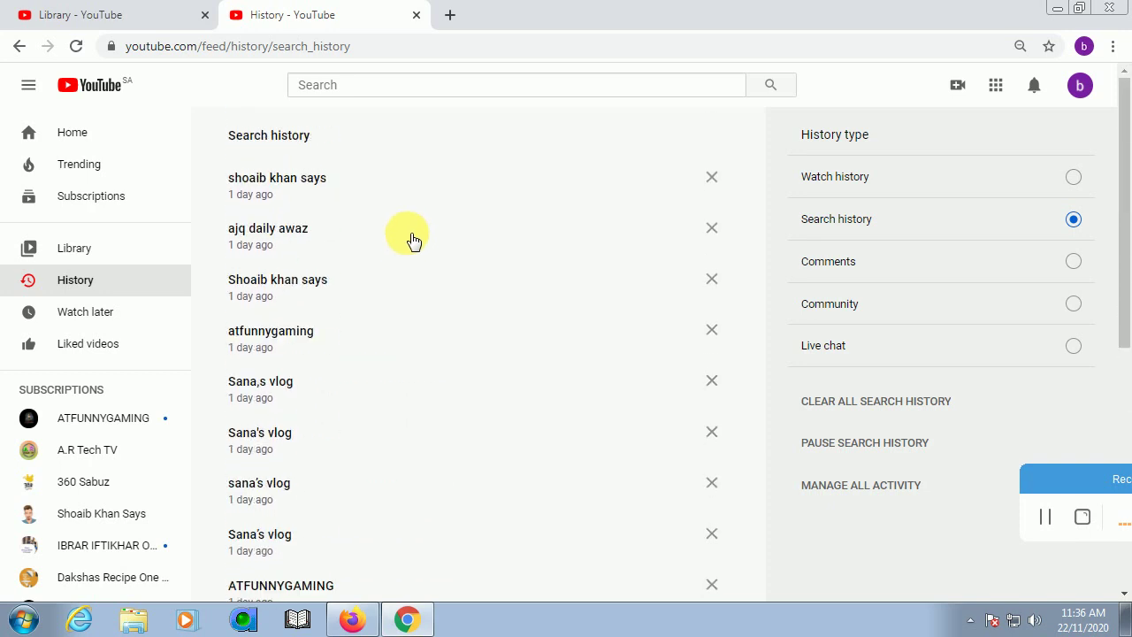
pyautogui.click(1073, 177)
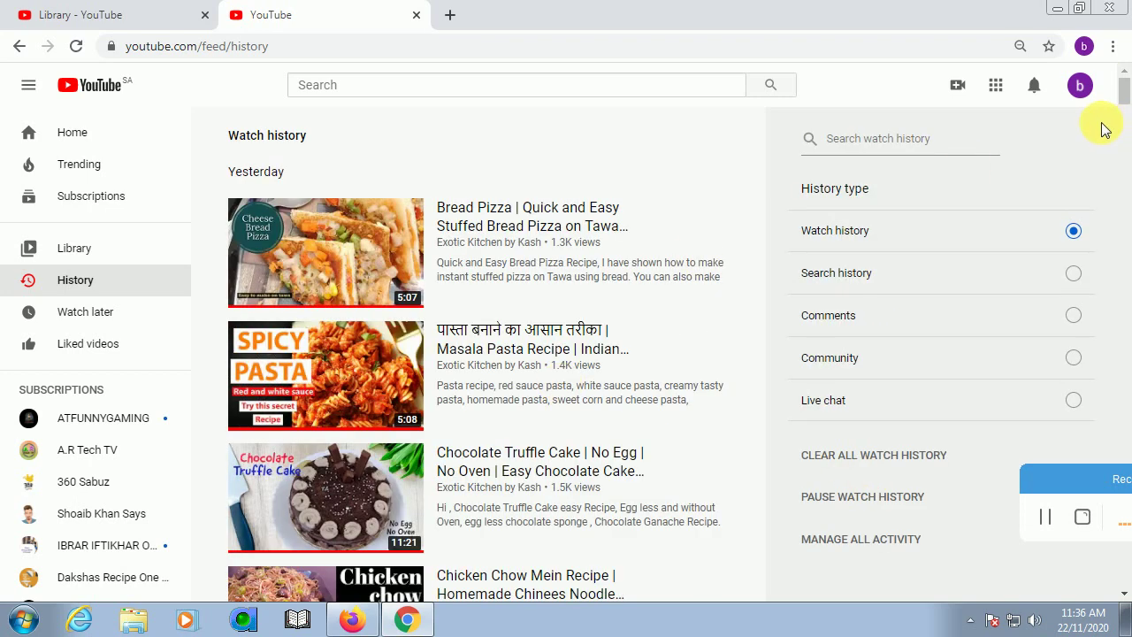
pyautogui.scroll(-3, 227, 298)
pyautogui.scroll(3, 222, 298)
# Open the YouTube library and check its Watch later, Playlists and Liked videos sections
pyautogui.click(73, 134)
pyautogui.click(106, 253)
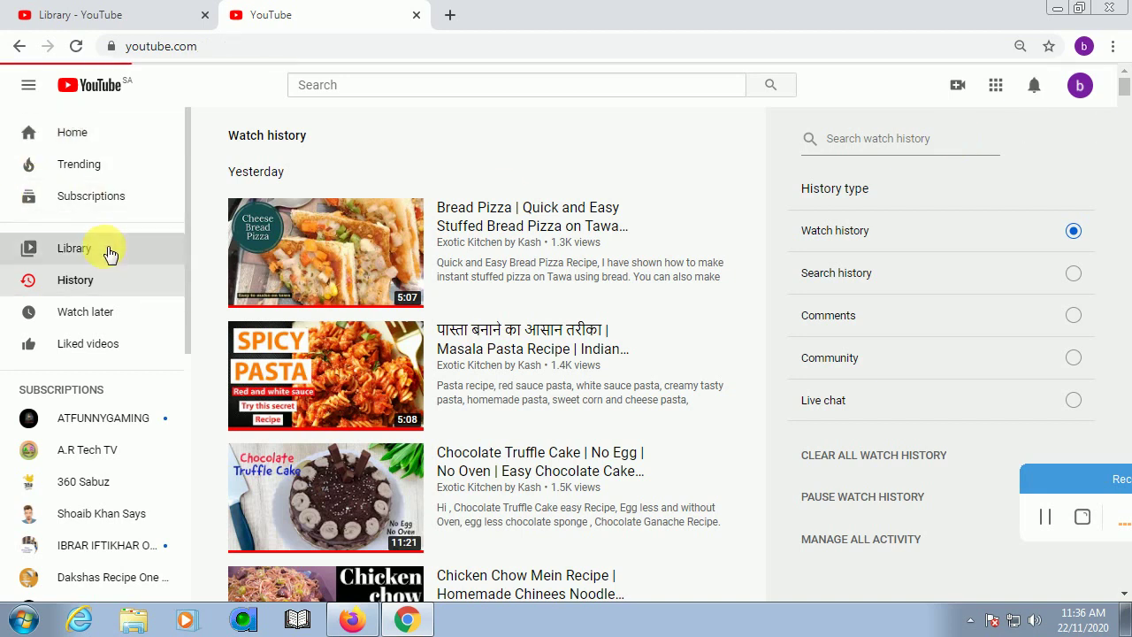
pyautogui.scroll(-4, 470, 336)
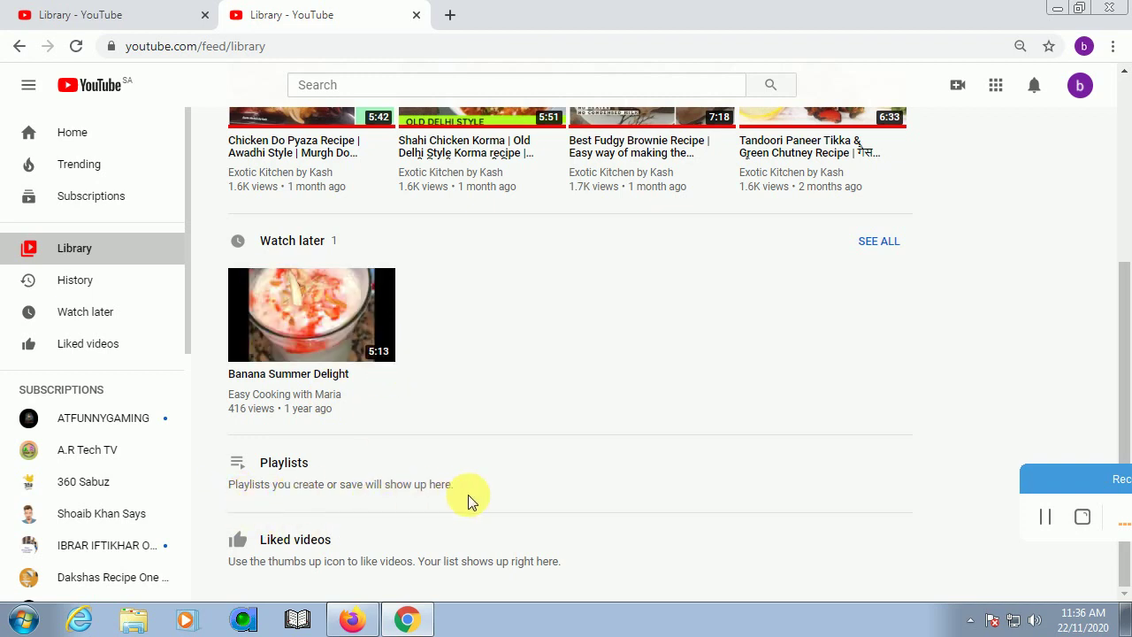
pyautogui.scroll(4, 354, 495)
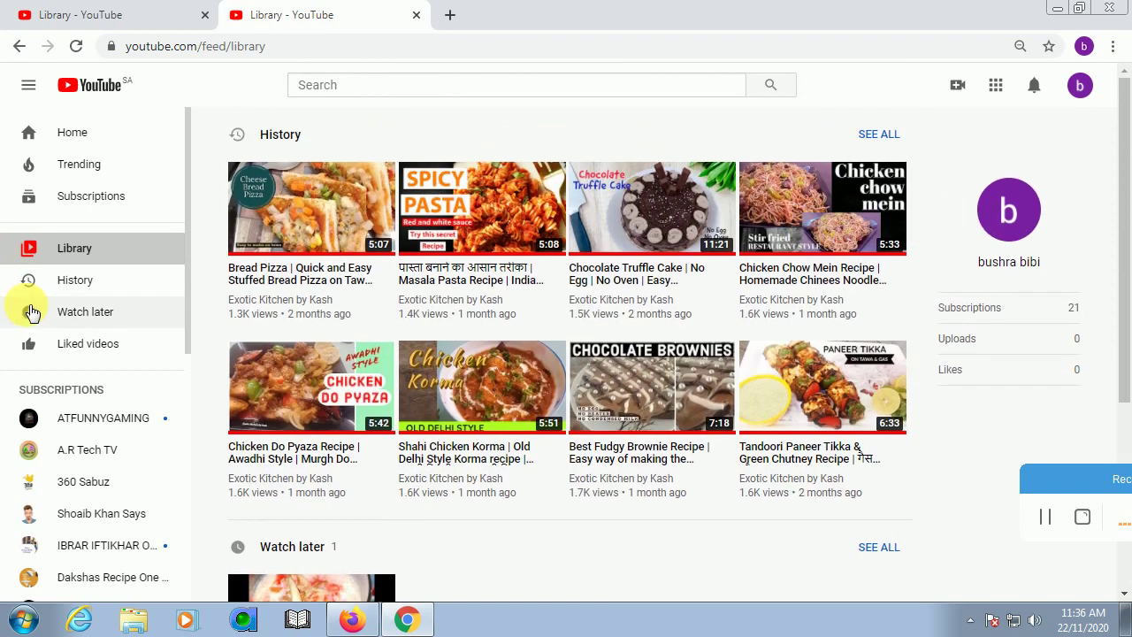
# Clear all watch history from the YouTube History page
pyautogui.click(118, 288)
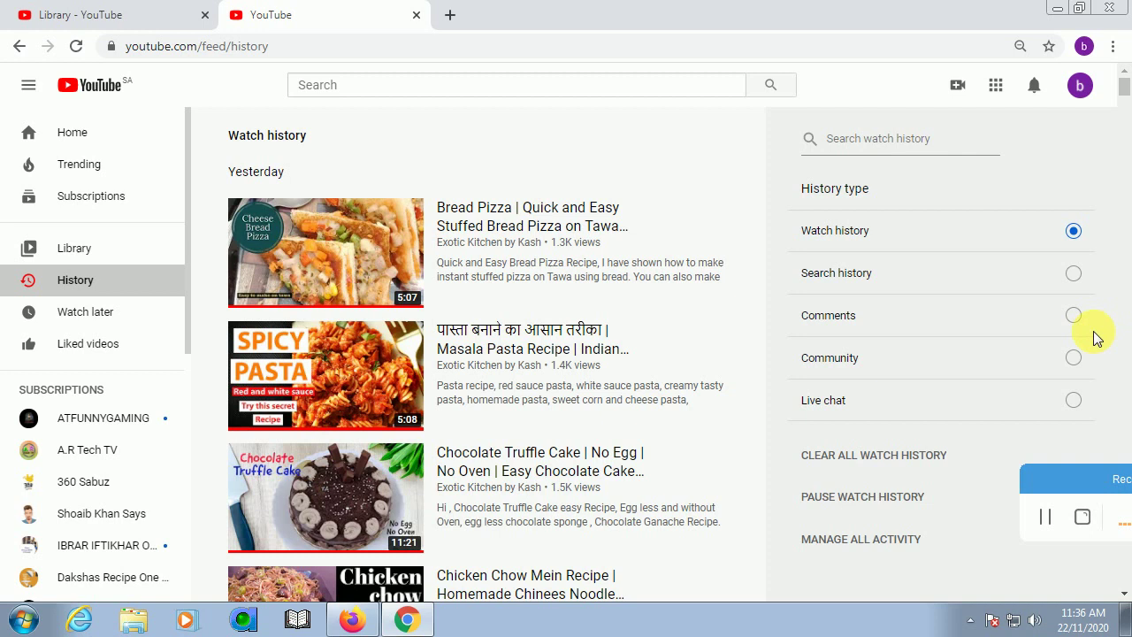
pyautogui.scroll(-1, 926, 422)
pyautogui.click(885, 457)
pyautogui.click(720, 412)
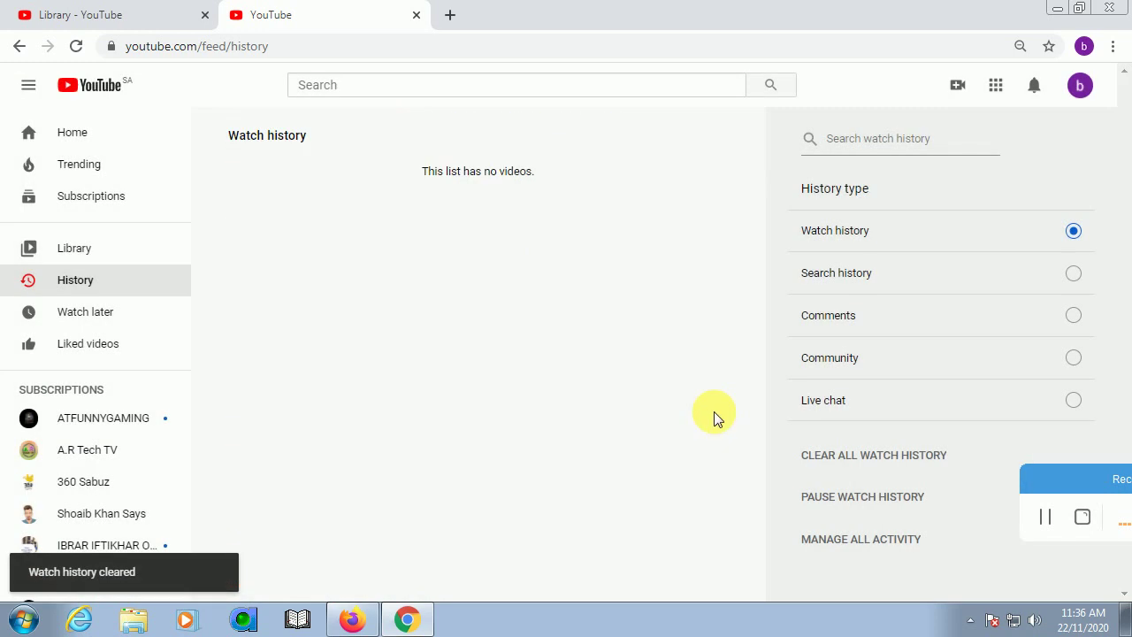
# Open the management page for all YouTube activity, delete the activity from all time and close that page
pyautogui.click(888, 539)
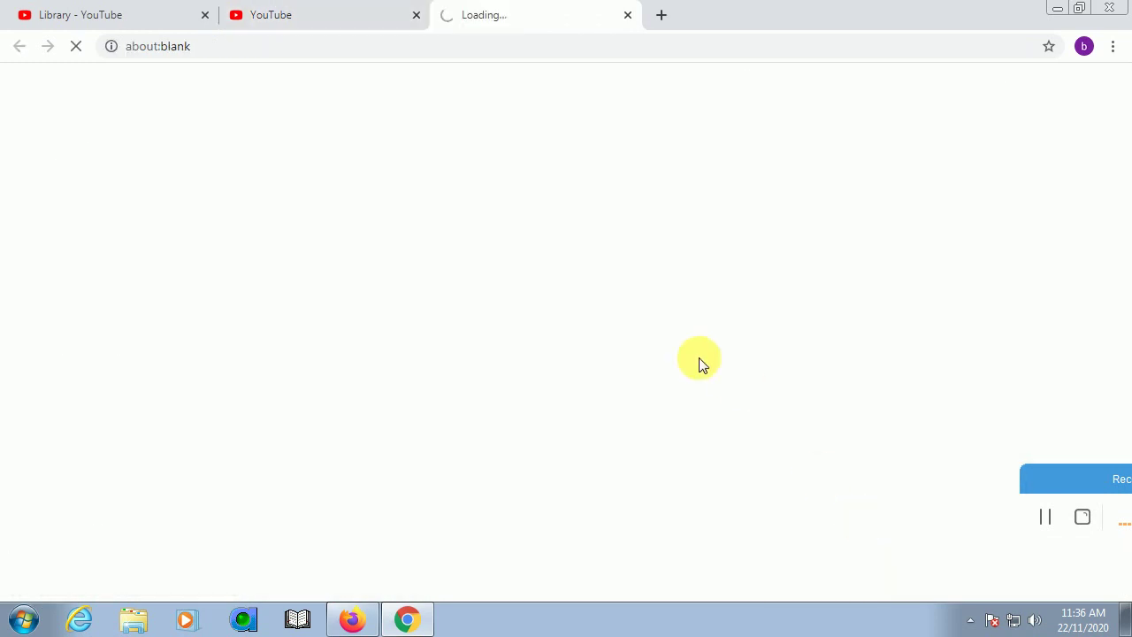
pyautogui.scroll(-3, 493, 445)
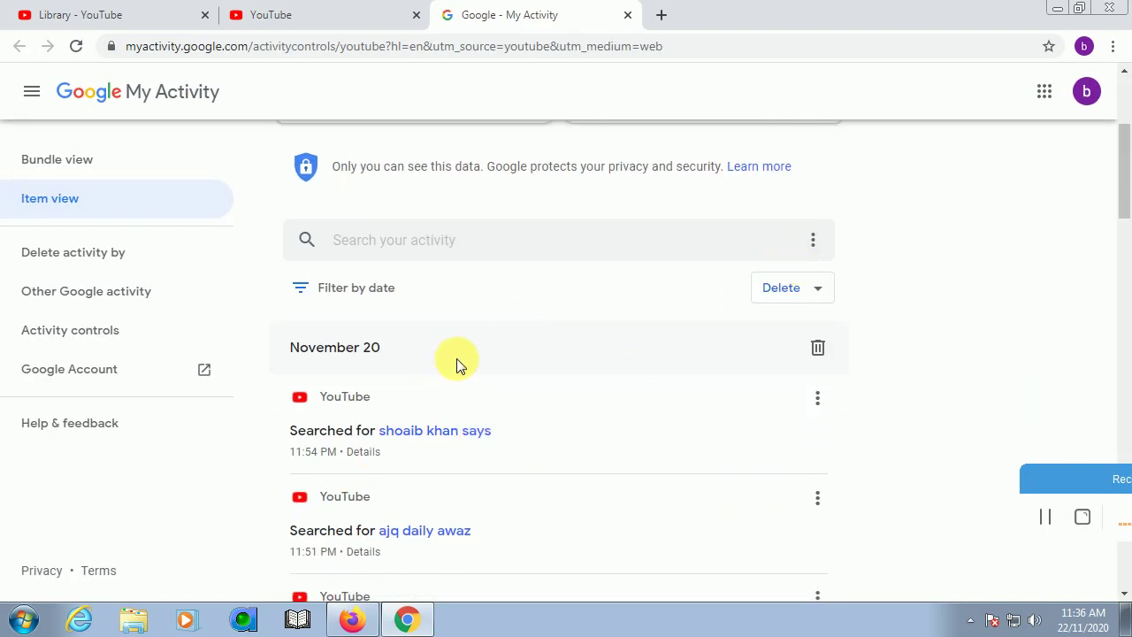
pyautogui.click(819, 290)
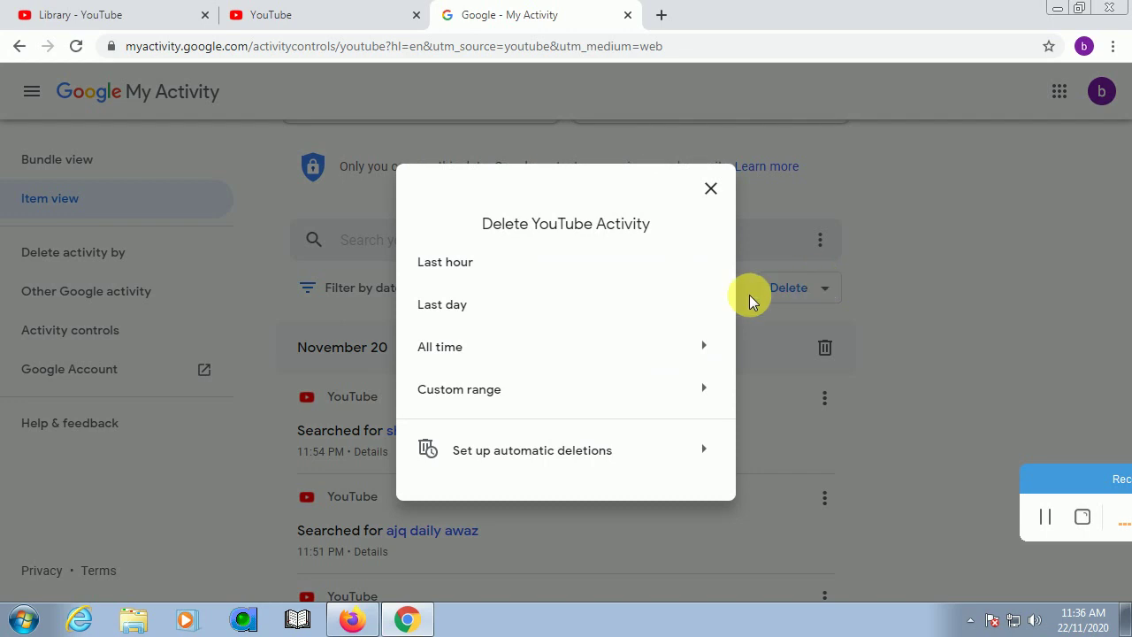
pyautogui.click(558, 350)
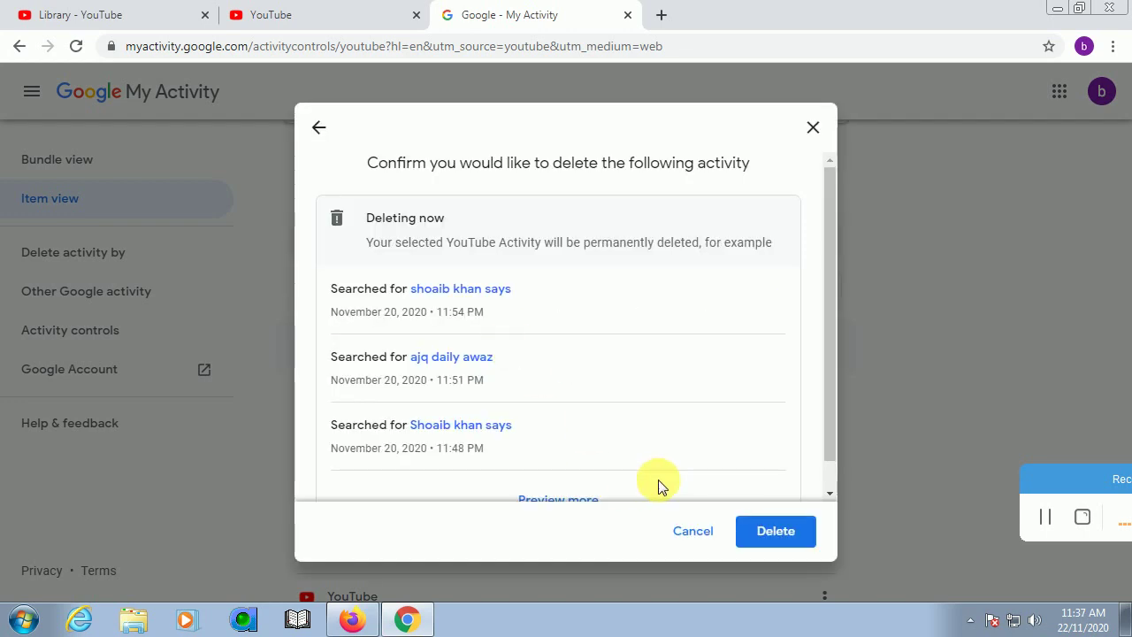
pyautogui.click(770, 529)
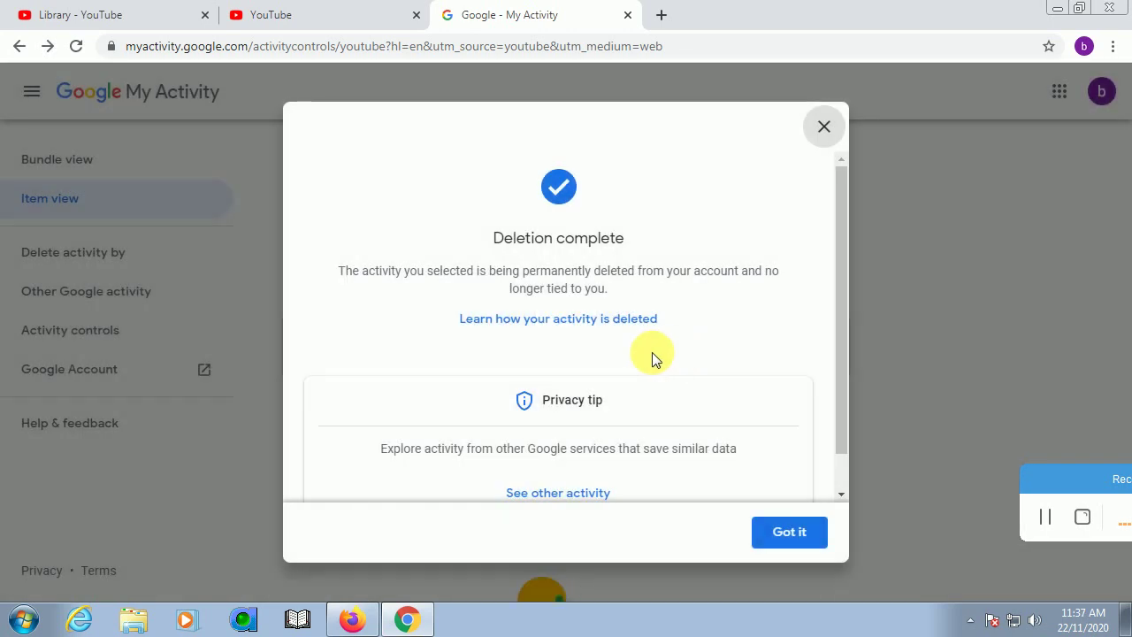
pyautogui.click(794, 535)
pyautogui.scroll(-2, 796, 371)
pyautogui.scroll(2, 644, 346)
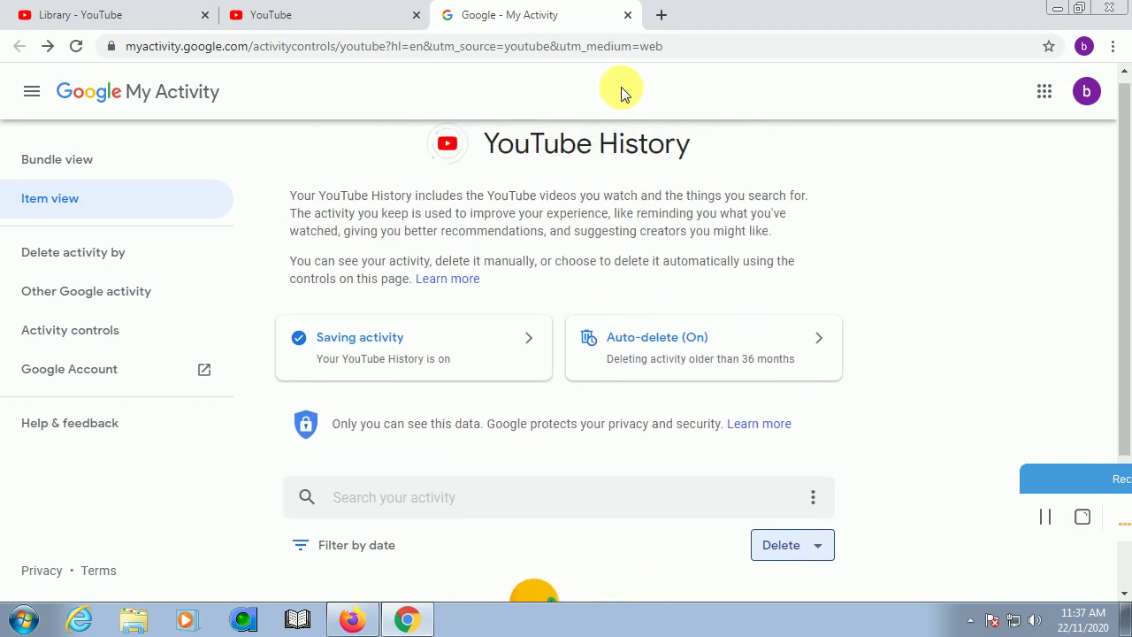
pyautogui.click(627, 18)
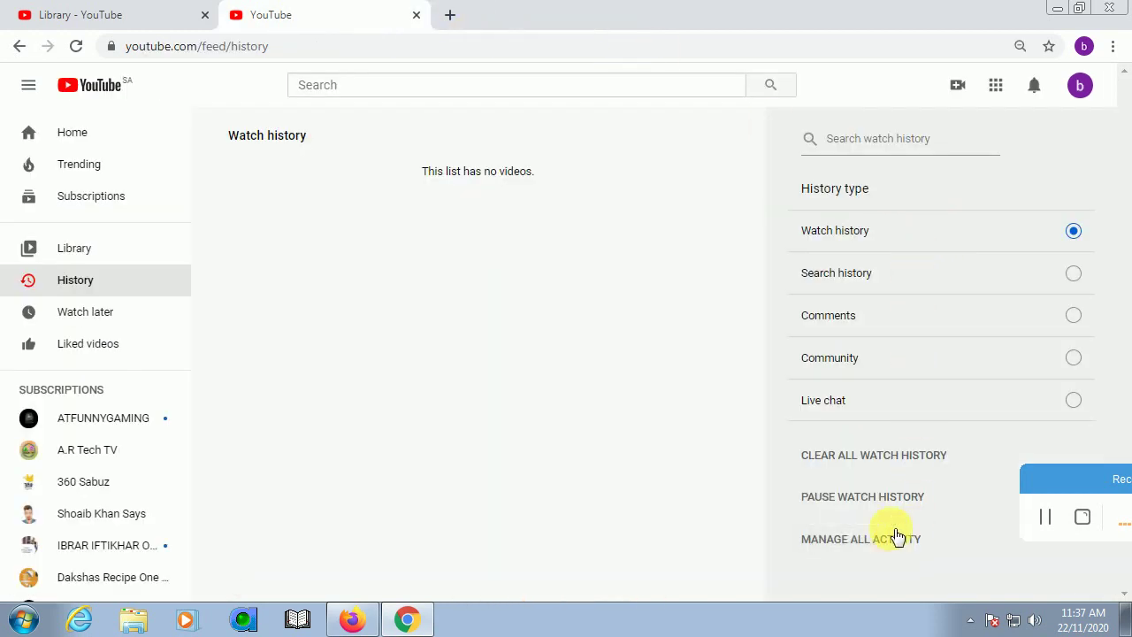
# Look over the YouTube account settings, the home feed and the navigation links for remaining account data
pyautogui.click(1083, 88)
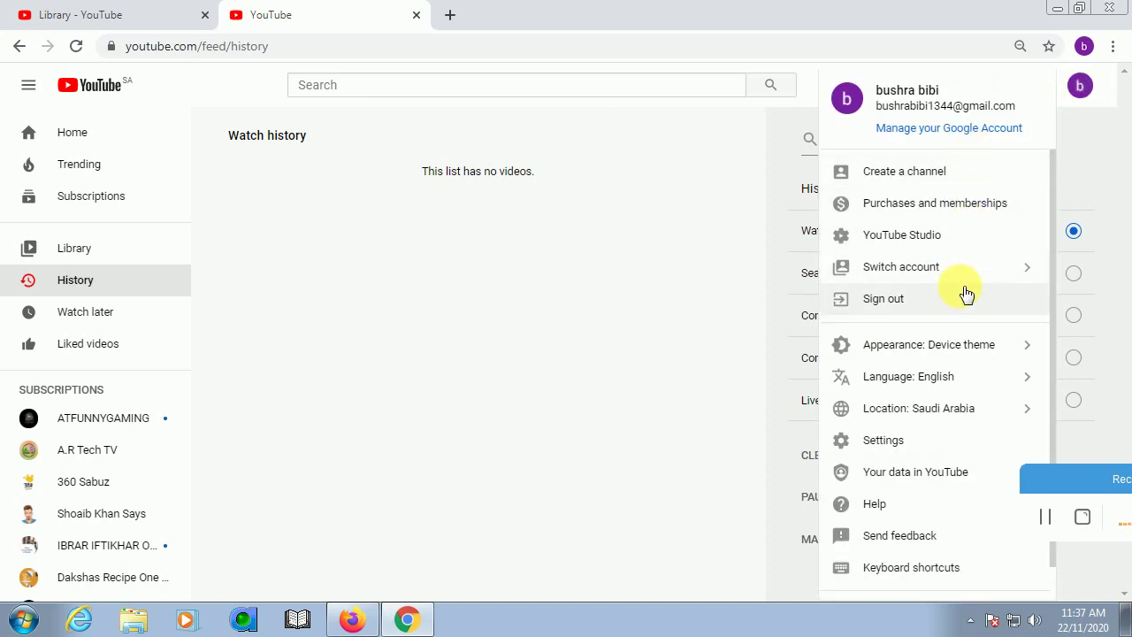
pyautogui.scroll(-1, 962, 278)
pyautogui.click(918, 405)
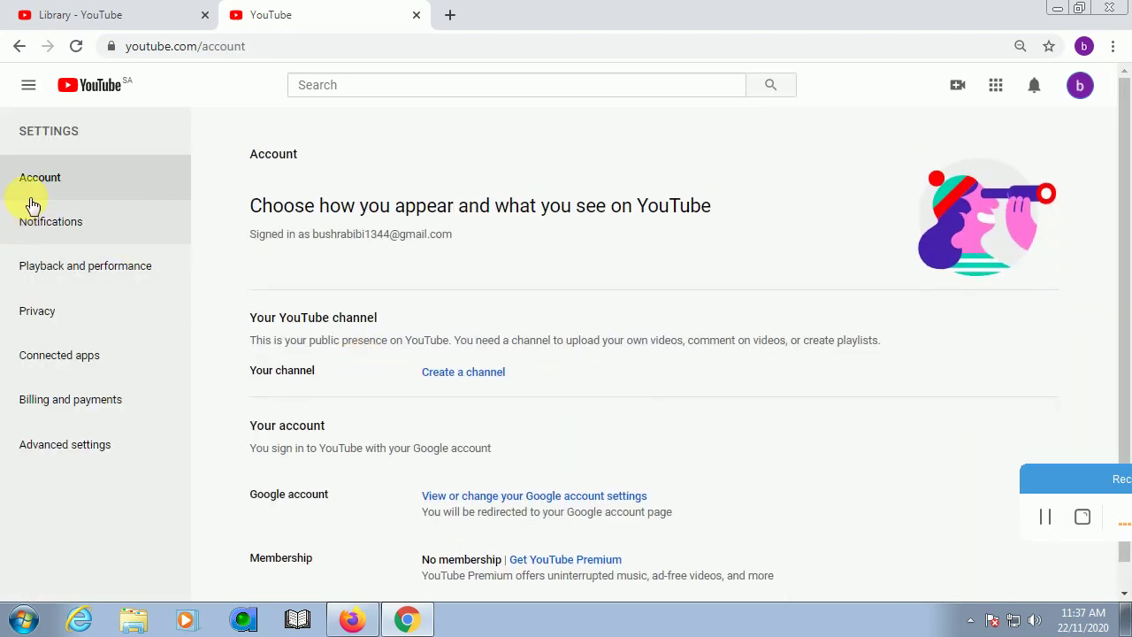
pyautogui.click(29, 82)
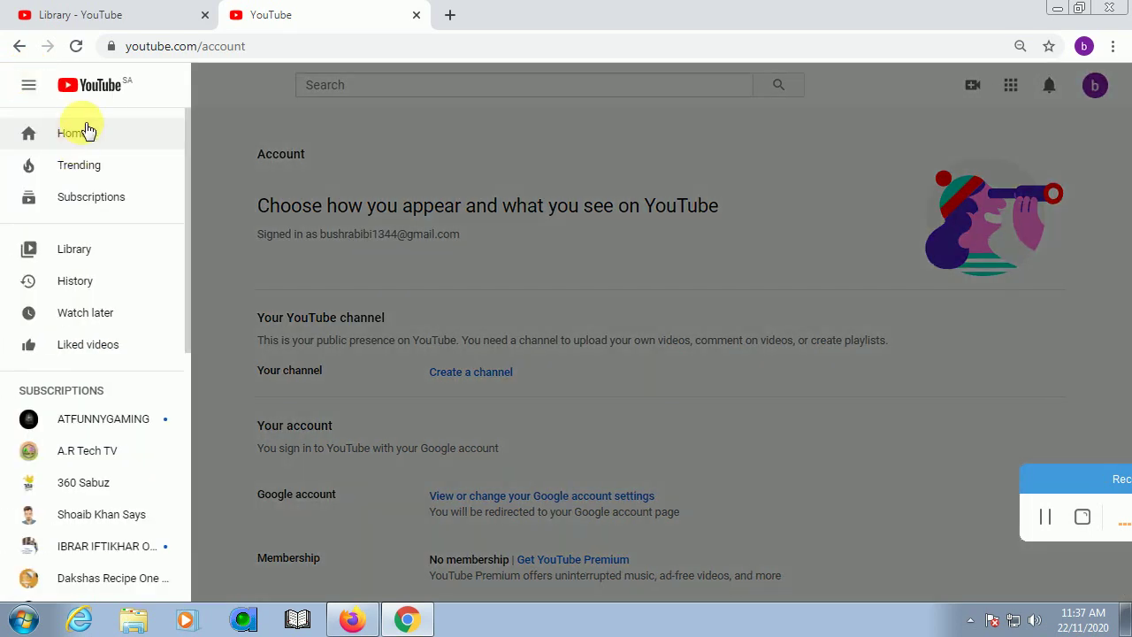
pyautogui.click(86, 133)
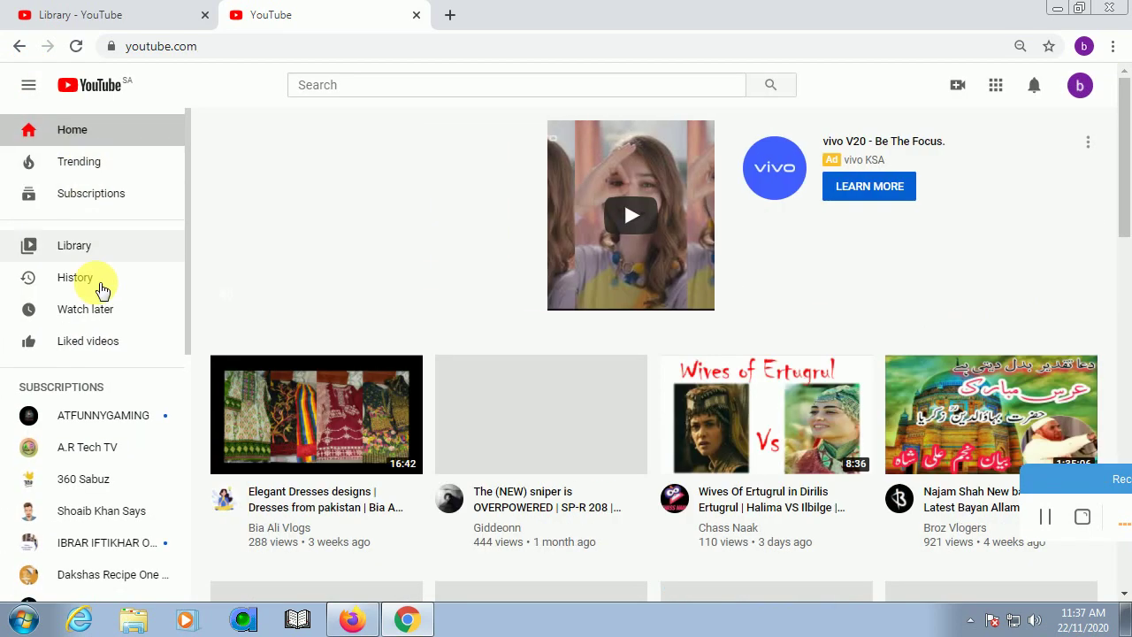
pyautogui.scroll(-6, 101, 291)
pyautogui.scroll(3, 99, 302)
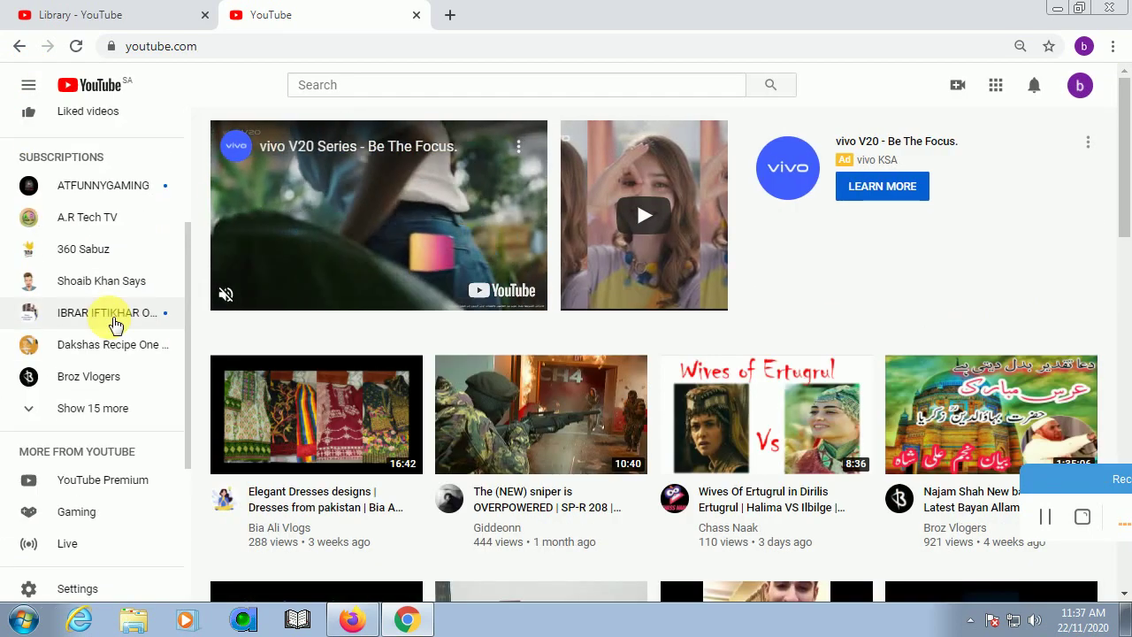
pyautogui.scroll(-3, 112, 324)
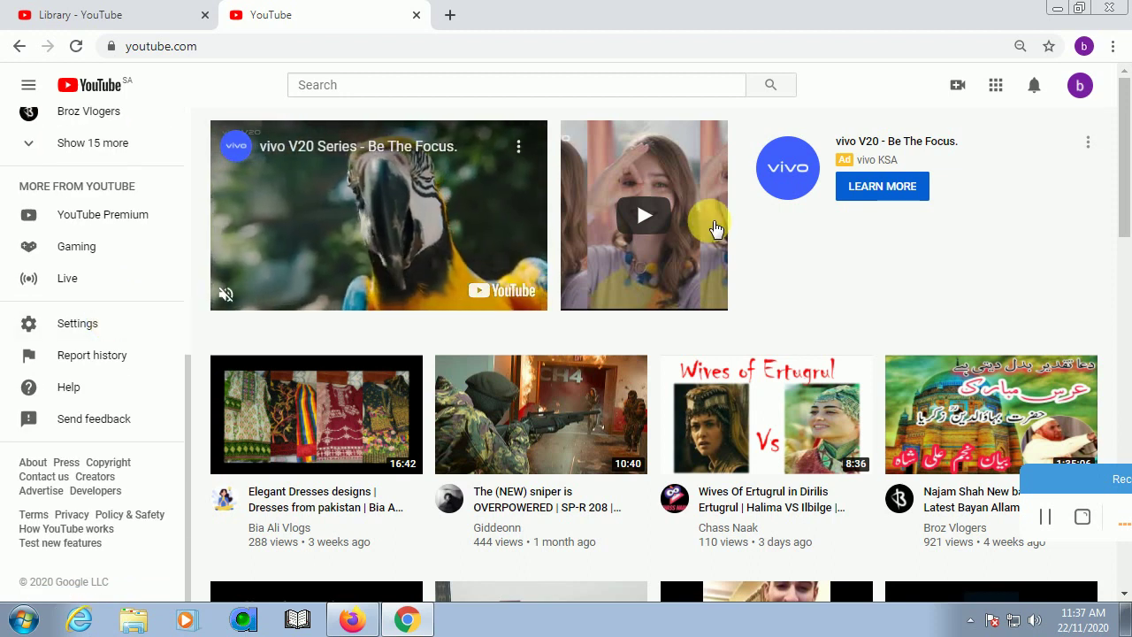
pyautogui.scroll(-5, 716, 233)
pyautogui.scroll(6, 121, 316)
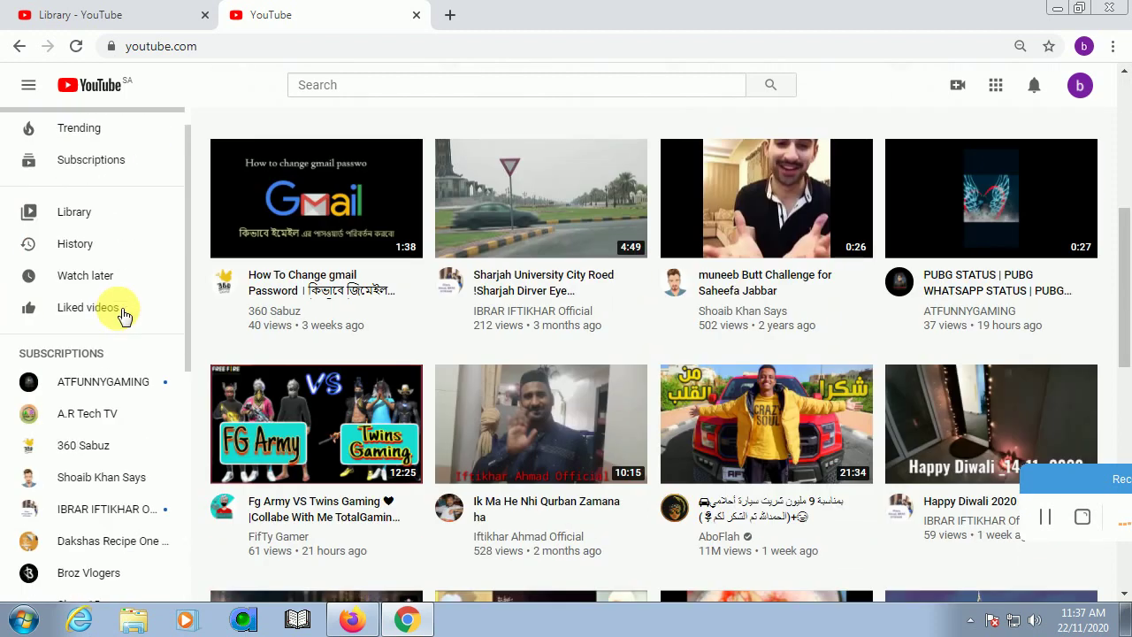
# Check the Liked videos playlist and remove the video "Banana Summer Delight" from Watch later
pyautogui.click(123, 351)
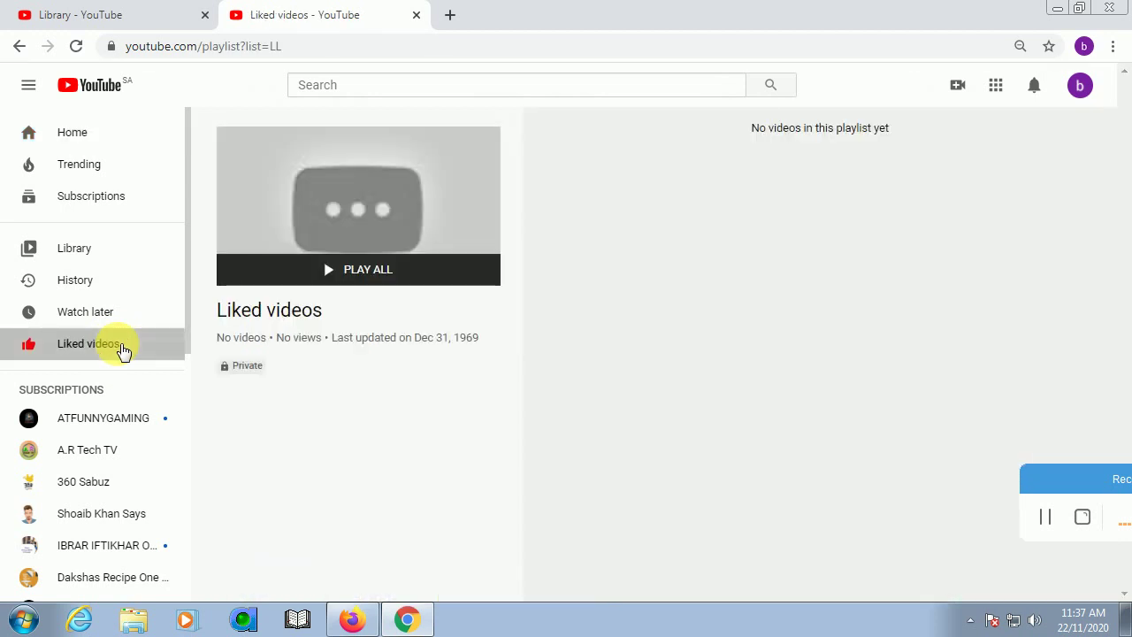
pyautogui.click(124, 313)
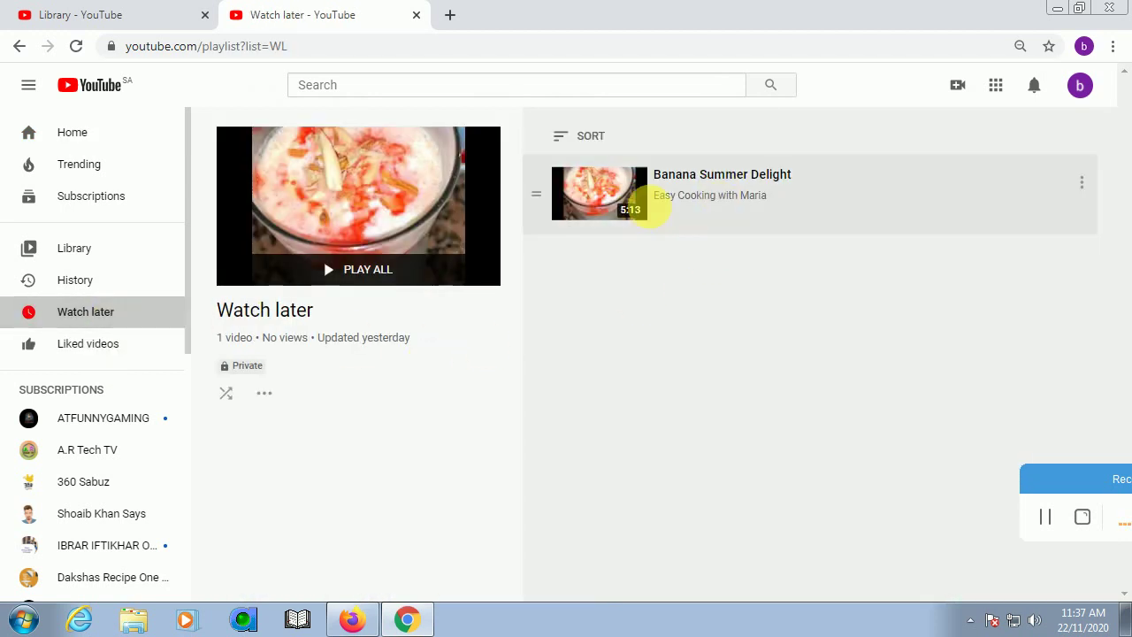
pyautogui.click(1081, 183)
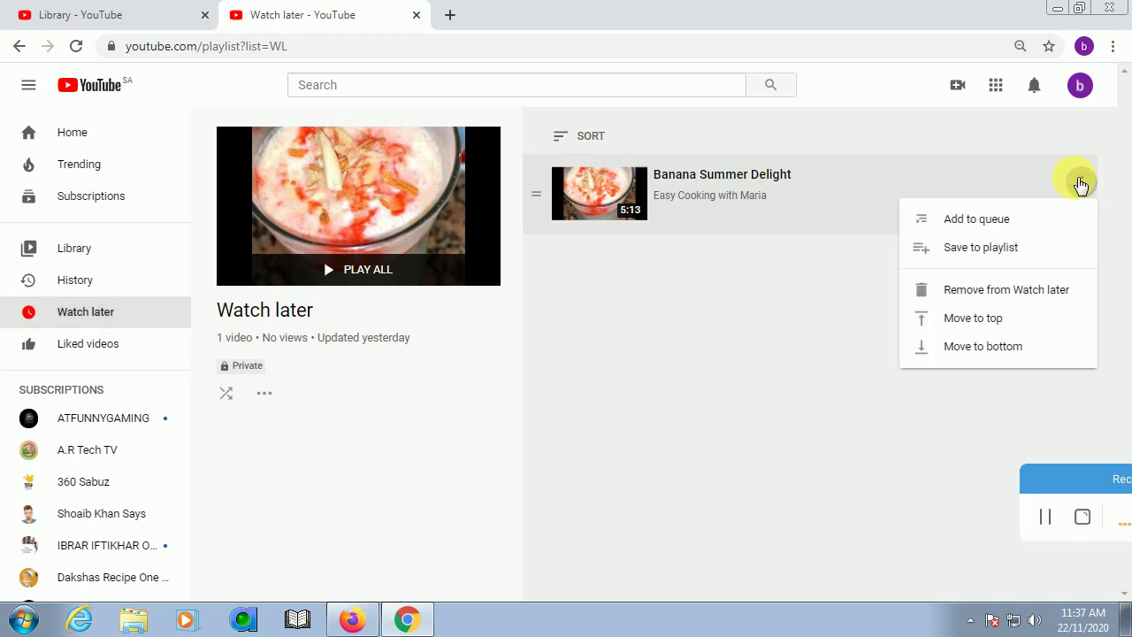
pyautogui.click(1095, 291)
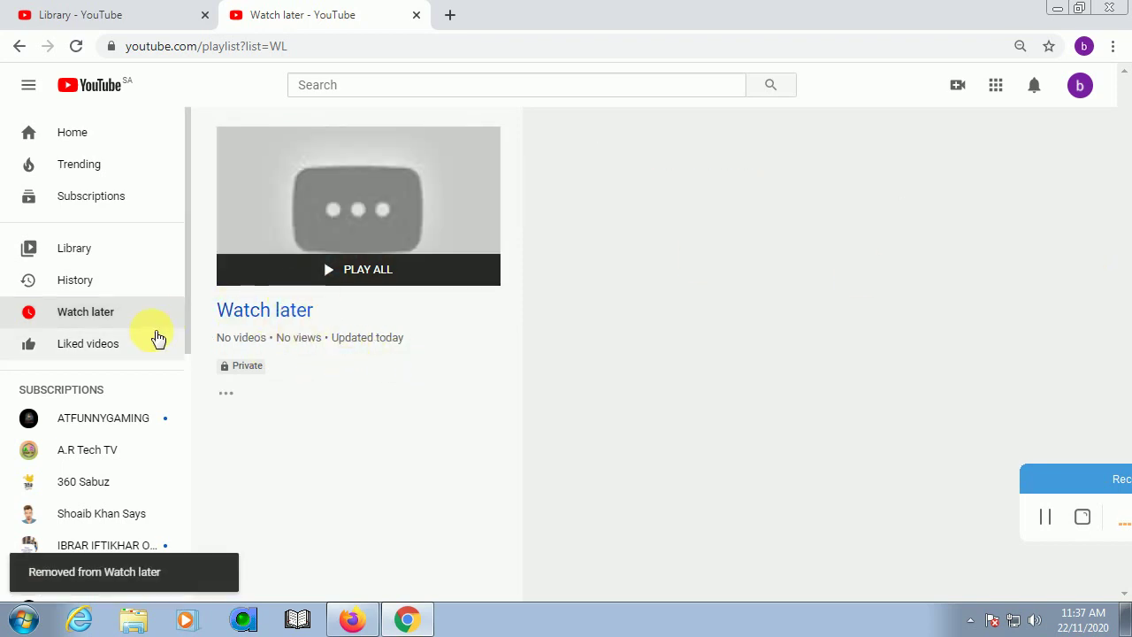
# Check the watch history, the library sections and the channel statistics, including the subscriptions entry
pyautogui.click(64, 287)
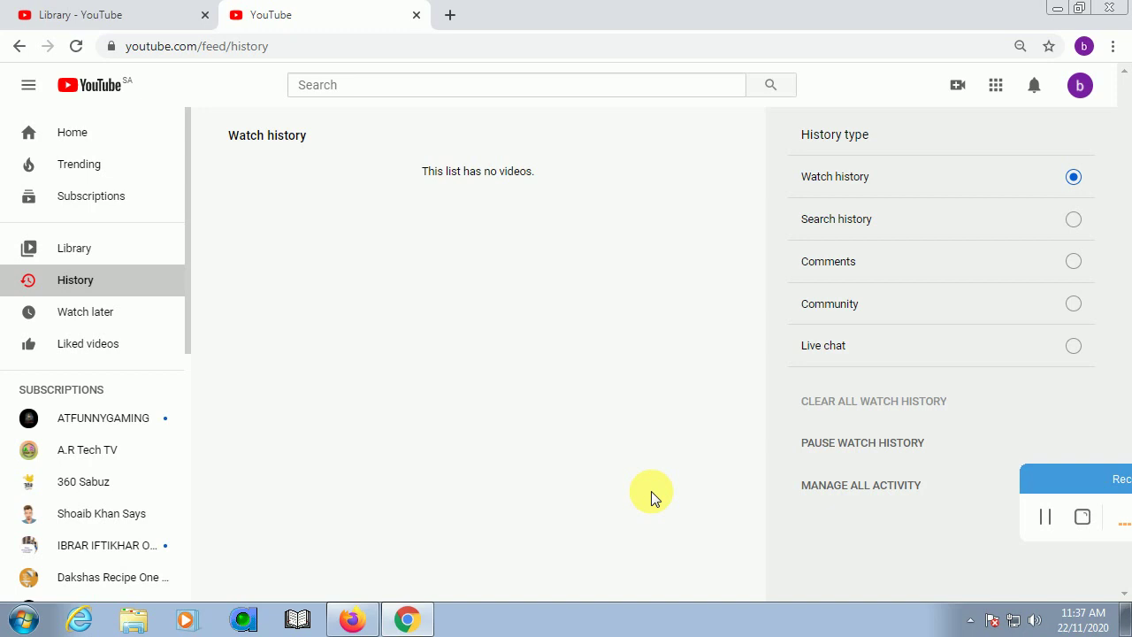
pyautogui.click(81, 255)
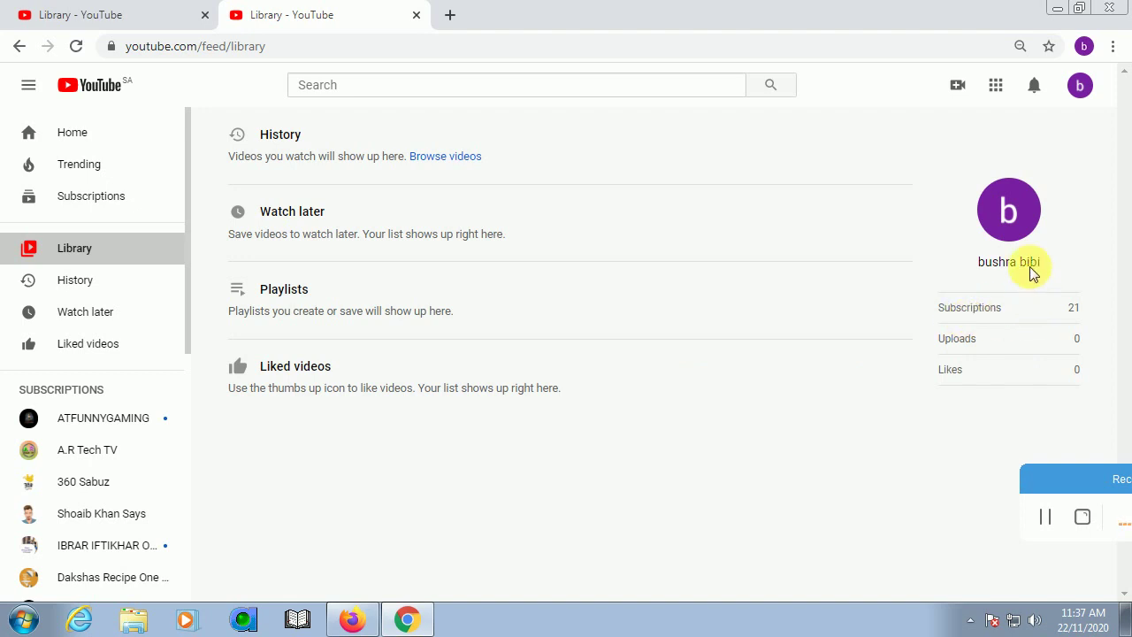
pyautogui.click(1079, 85)
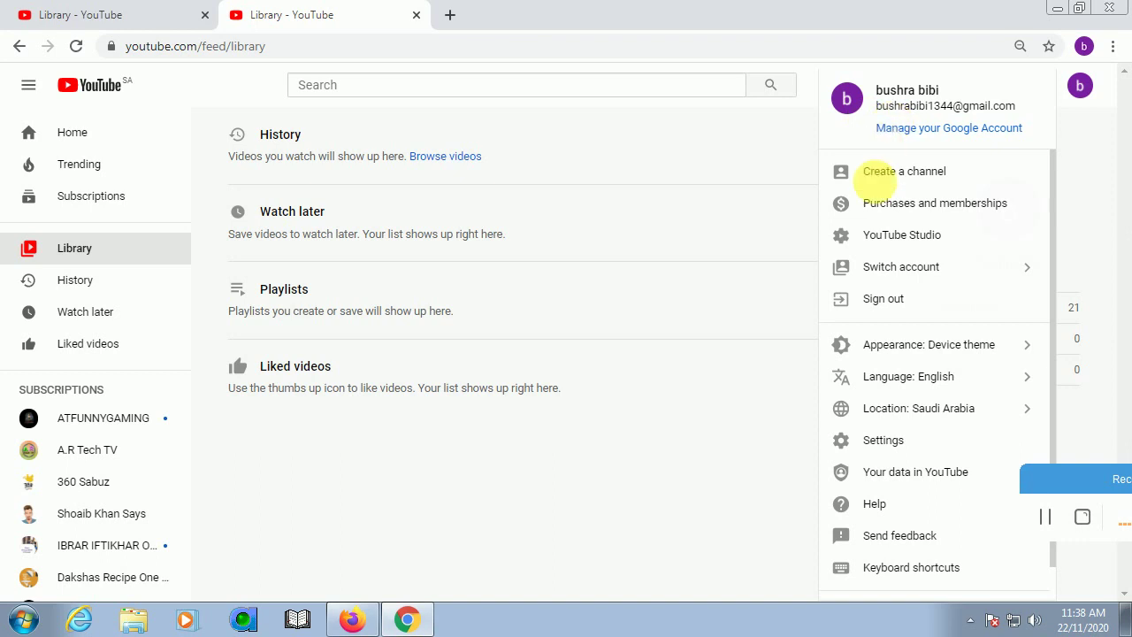
pyautogui.click(632, 533)
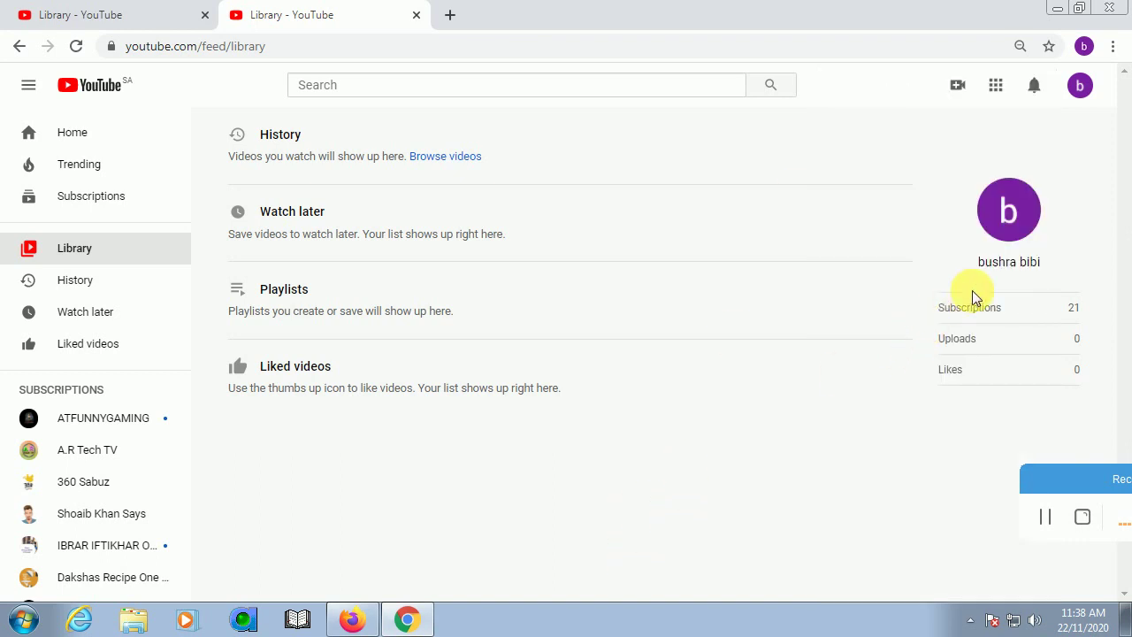
pyautogui.moveTo(936, 307); pyautogui.dragTo(1054, 306)
pyautogui.click(762, 481)
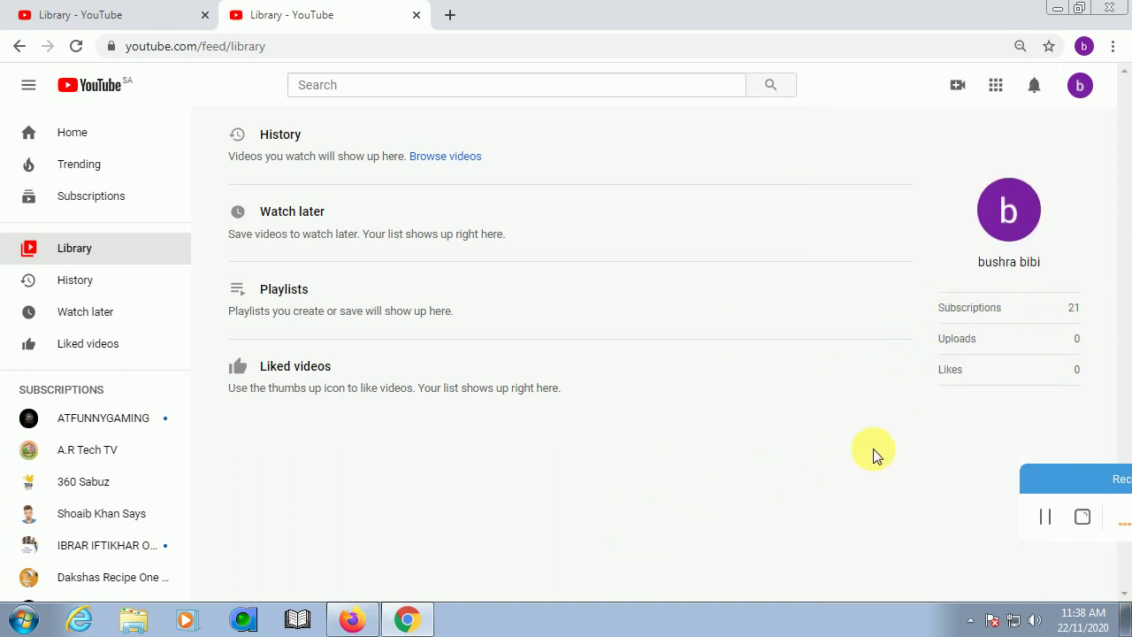